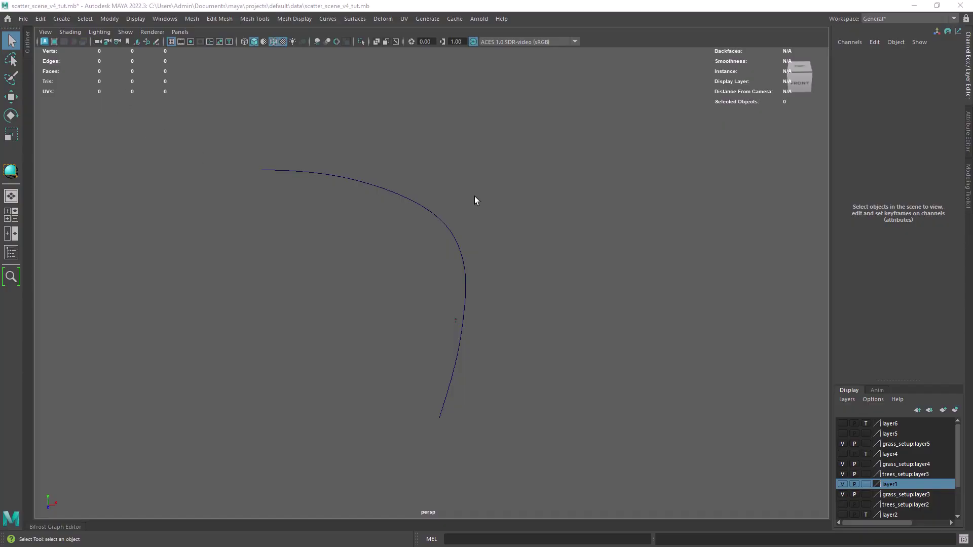
Select the road path curve and turn on layer3 so its swept road strip shows
left_click(450, 226)
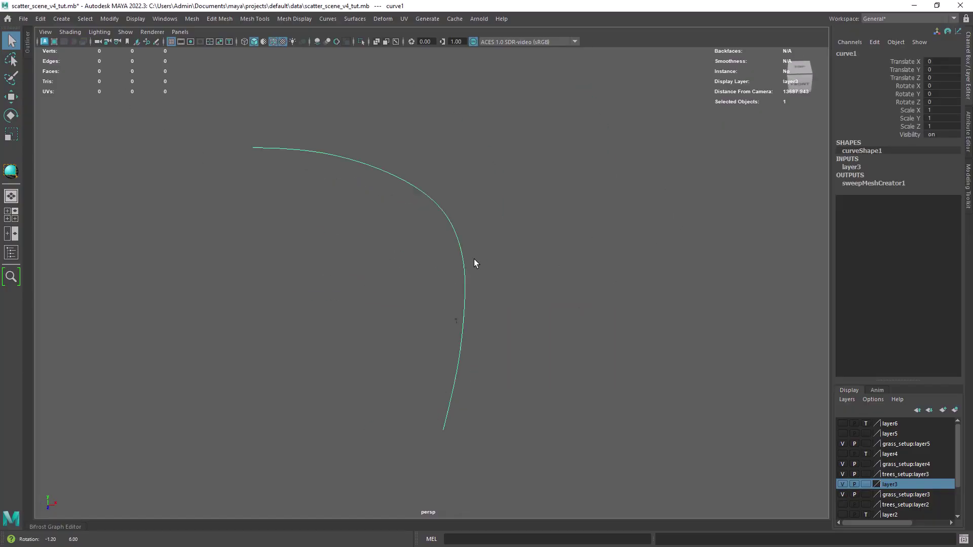
left_click_drag(475, 263, 421, 252, "alt")
left_click_drag(491, 313, 491, 314, "ctrl+alt")
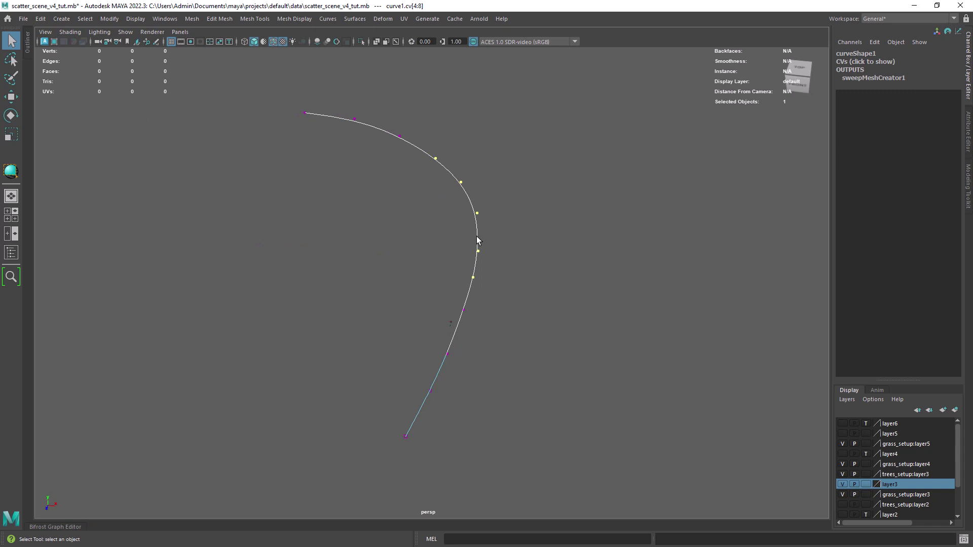
left_click(477, 237)
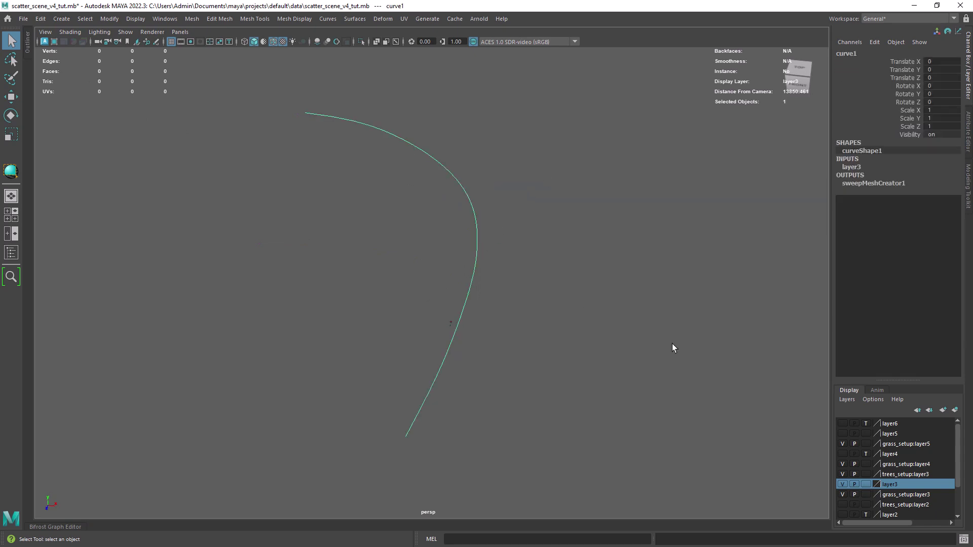
left_click(842, 484)
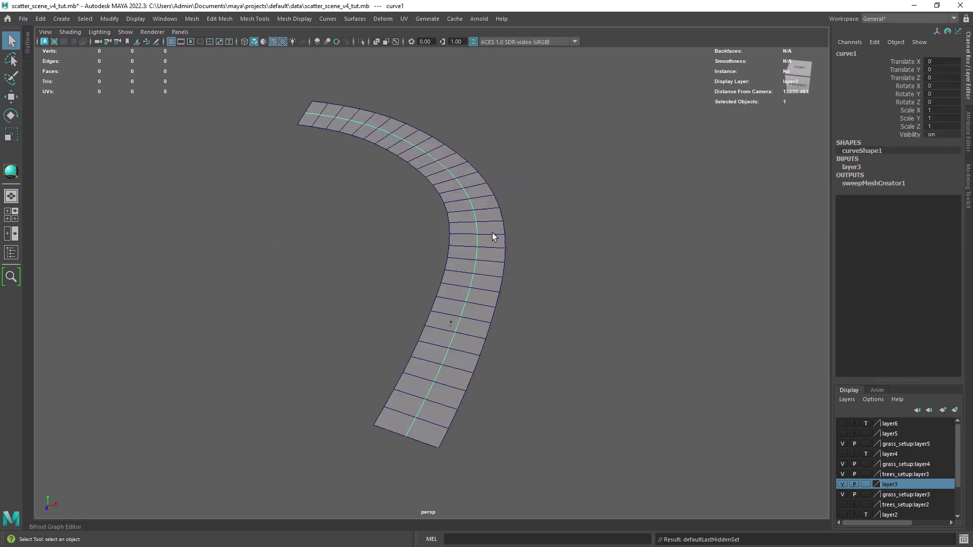
Set sweepMeshCreator1's interpolation to Start to End with 30 steps
scroll(561, 208, "down", 2)
key("ctrl+a")
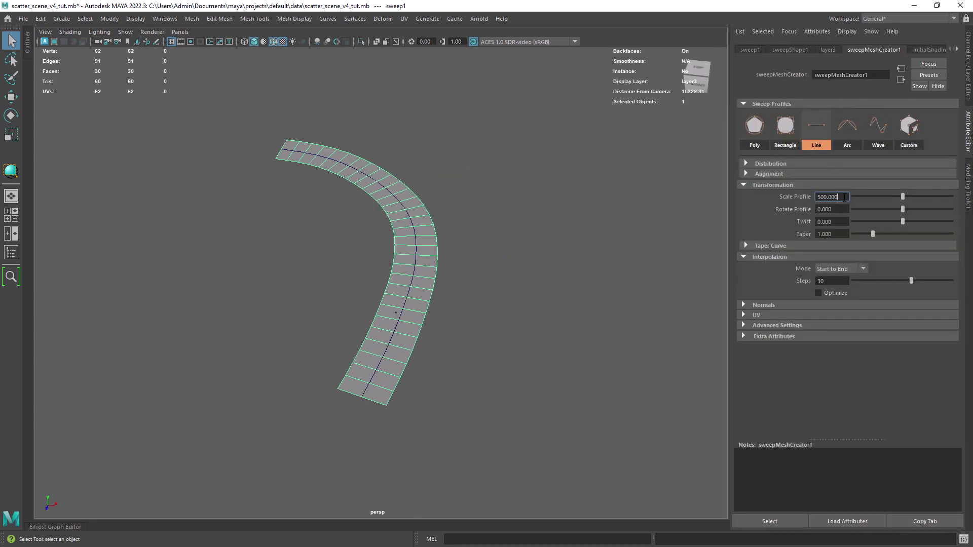
left_click(834, 282)
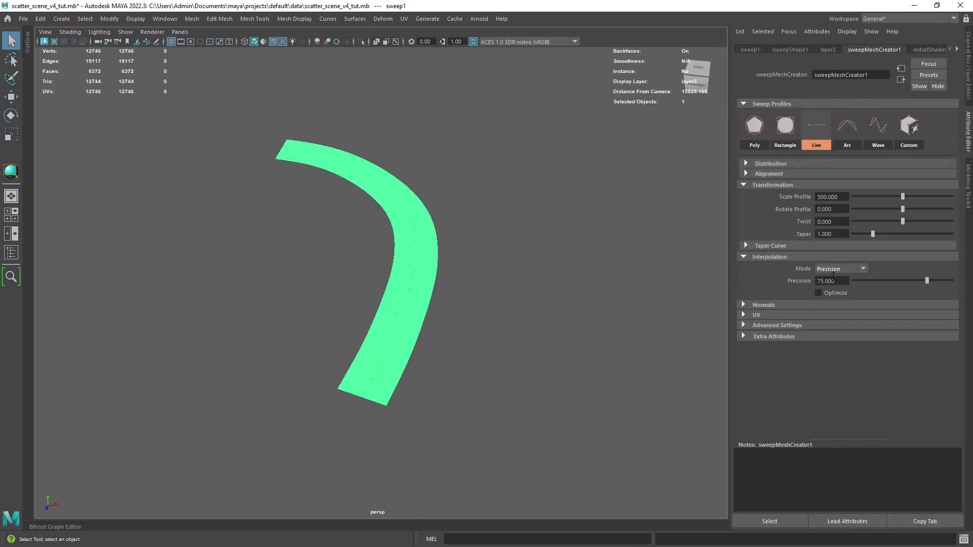
left_click(832, 290)
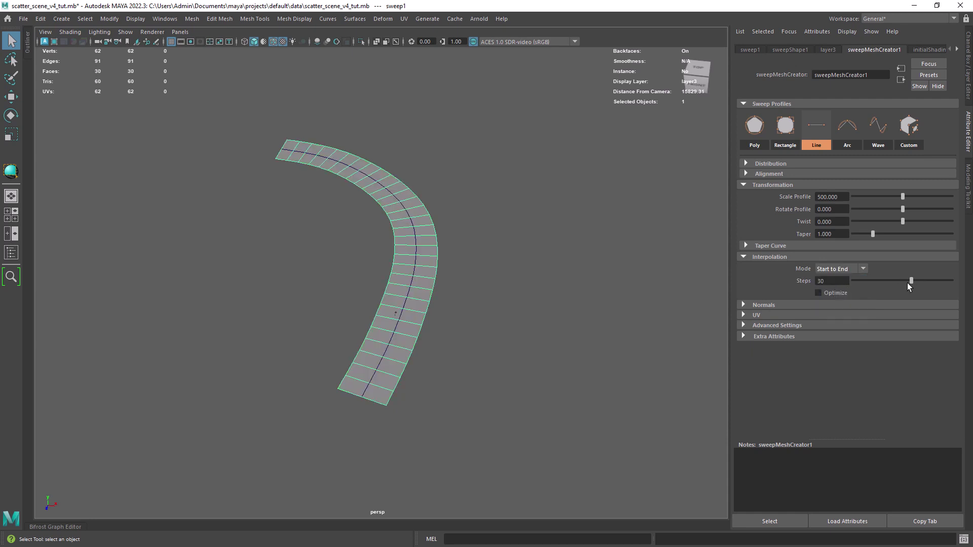
left_click_drag(857, 291, 912, 281)
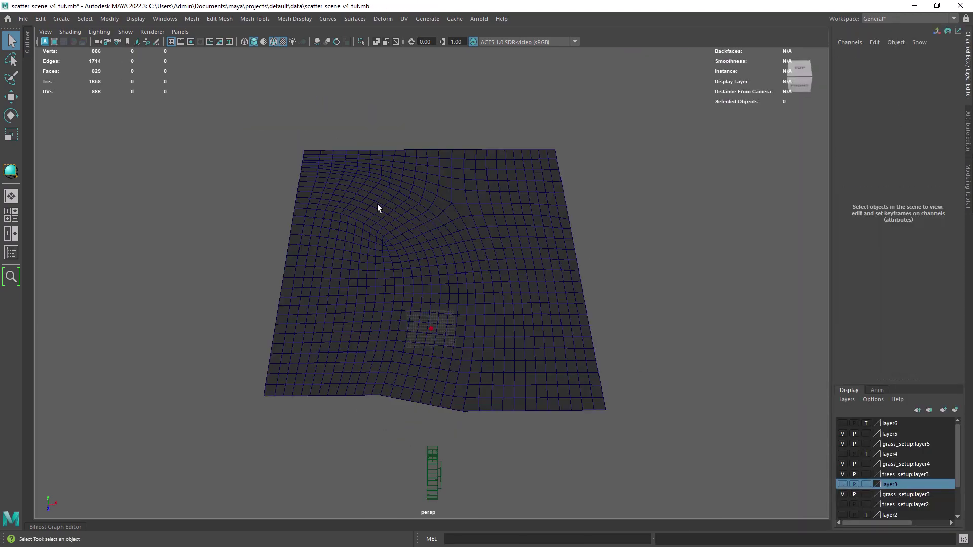
left_click_drag(378, 207, 434, 268, "alt")
Enable display colours on road_terrain_geo and make its new blank colour set current in the Color Set Editor
scroll(501, 202, "up", 5)
key("F8")
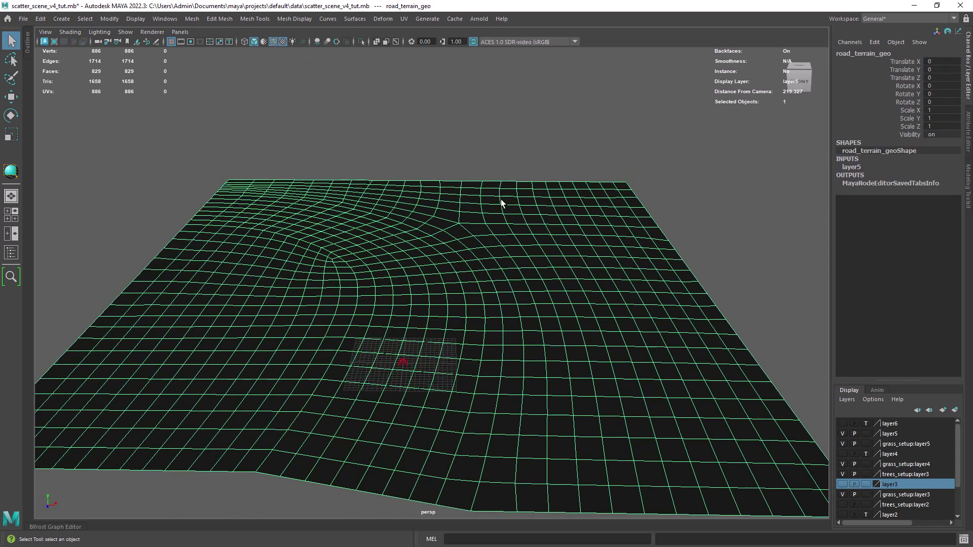
key("ctrl+a")
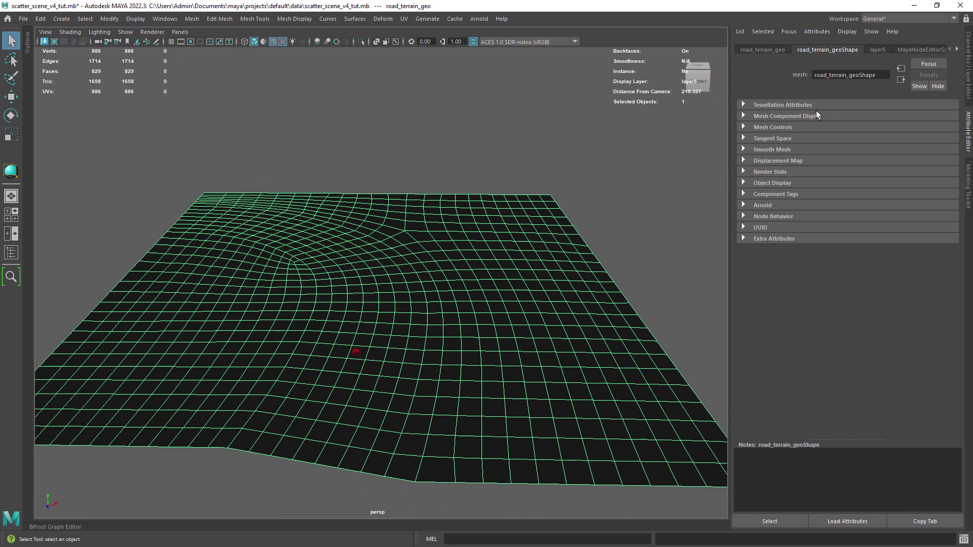
left_click(287, 20)
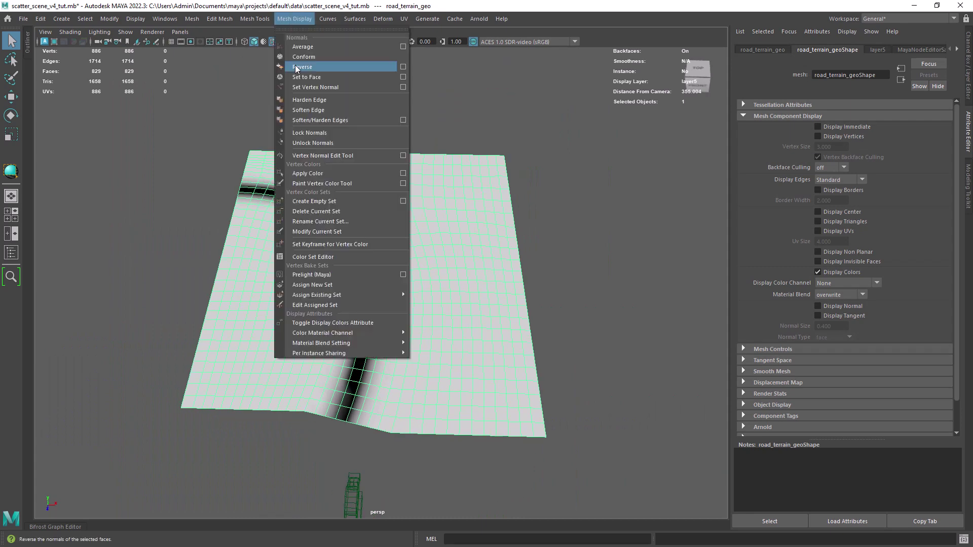
left_click(313, 257)
left_click_drag(252, 176, 178, 171)
left_click(147, 191)
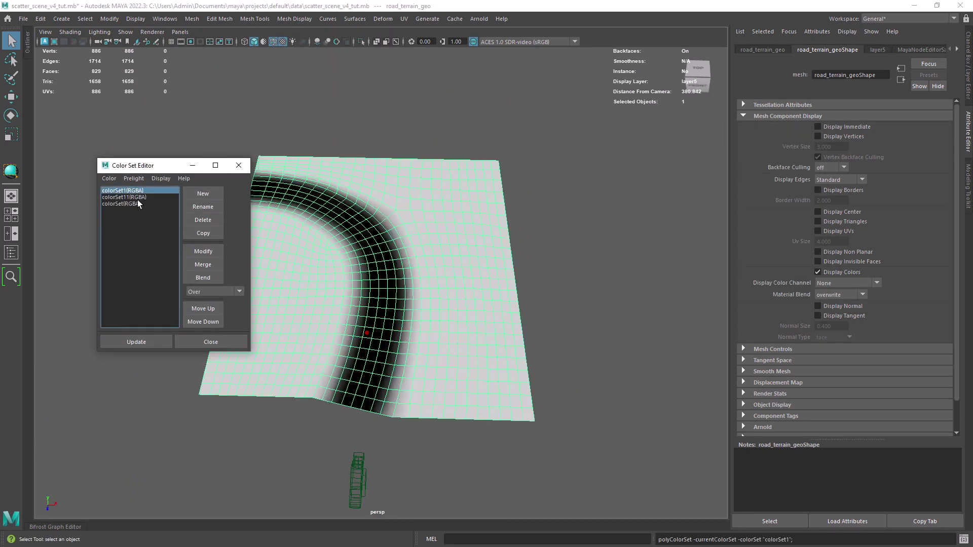
left_click(138, 204)
left_click(294, 19)
Flood the terrain white and paint the road faces black with Replace in Face mode
left_click(397, 187)
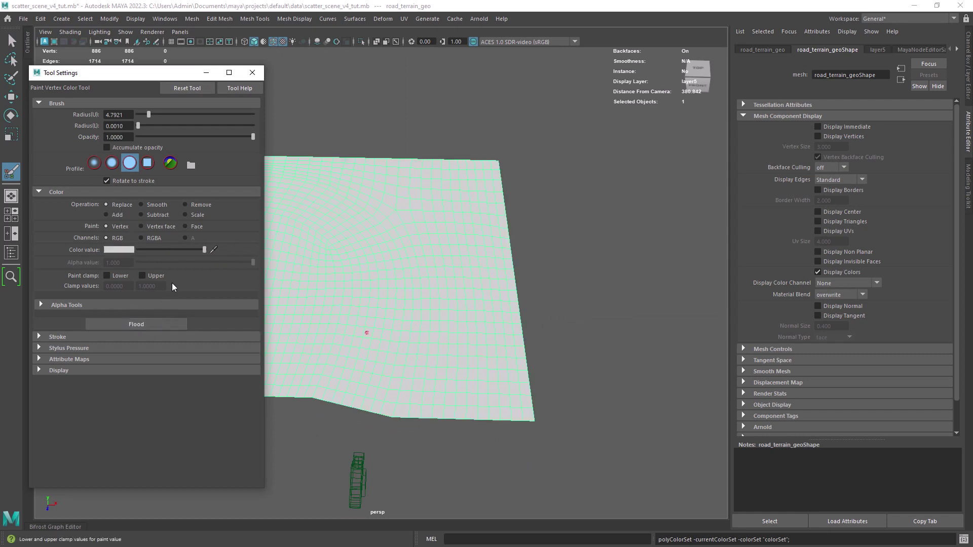
middle_click_drag(355, 213, 345, 241, "alt")
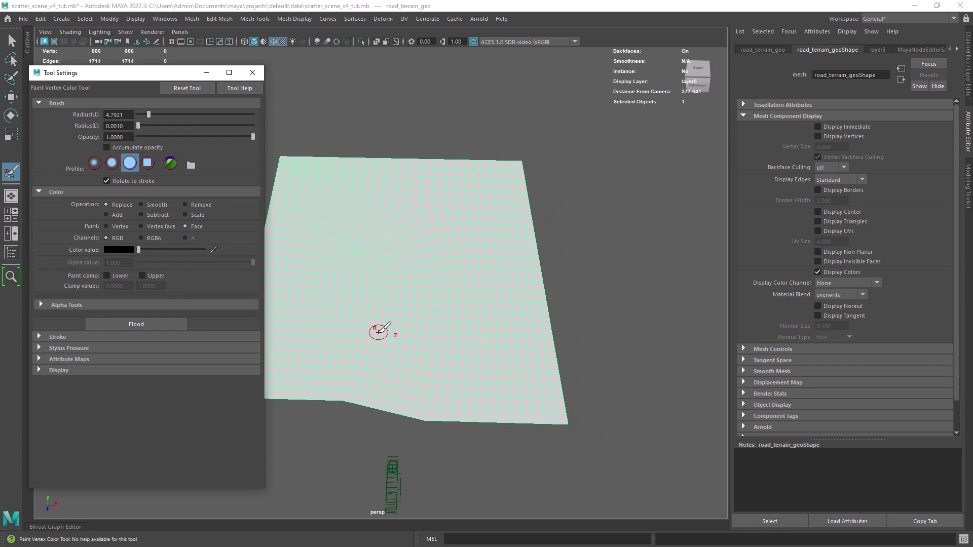
left_click_drag(379, 332, 375, 380, "alt")
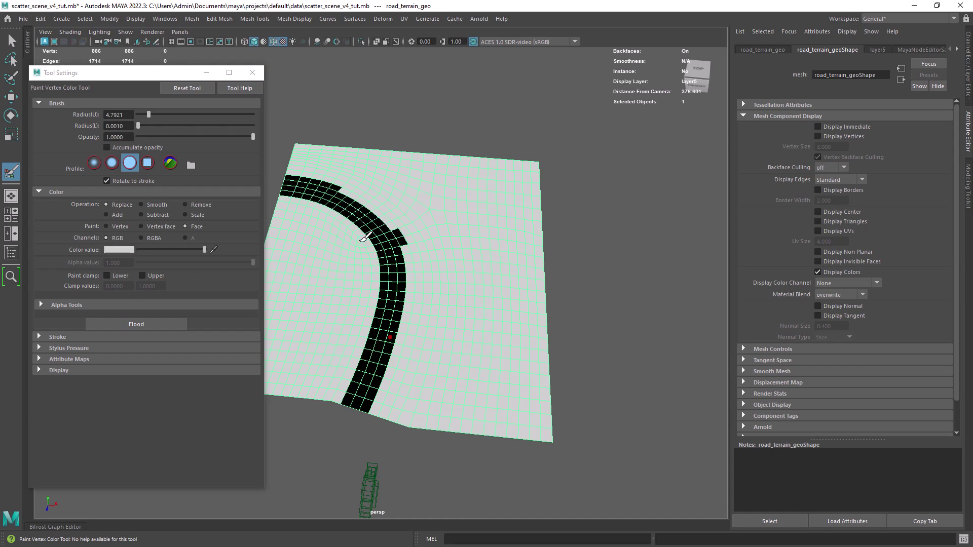
left_click_drag(399, 291, 412, 257, "alt")
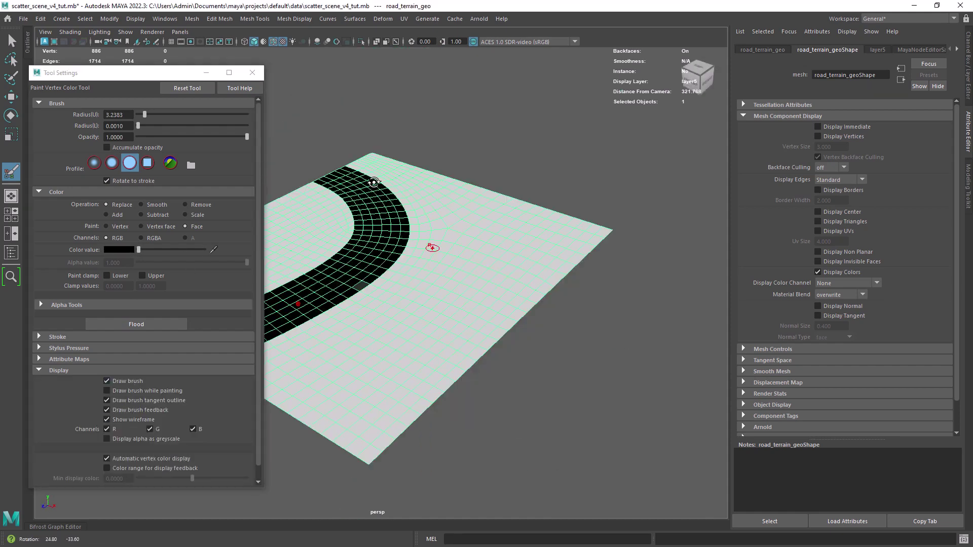
Switch to Vertex mode and smooth the black road band's edges into soft gradients
left_click_drag(434, 245, 270, 245, "alt")
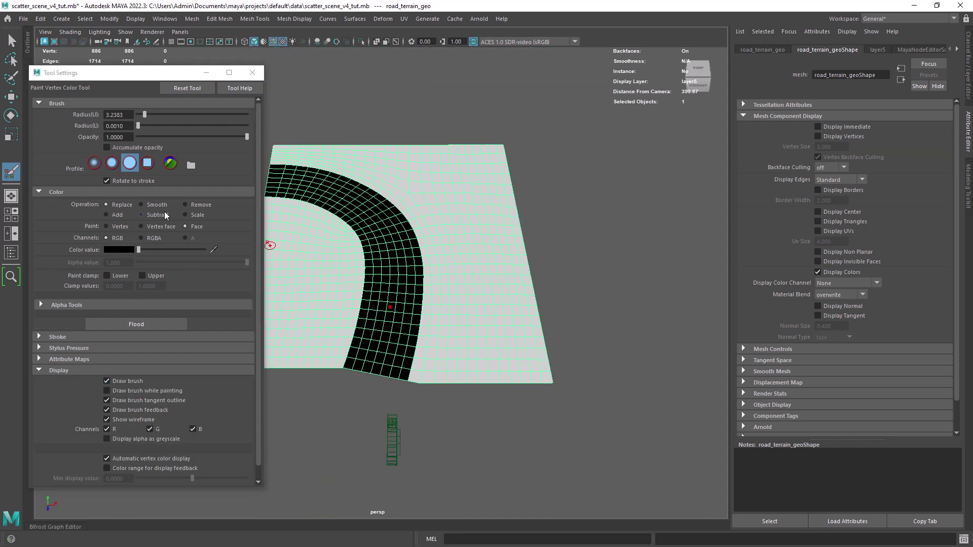
left_click(134, 227)
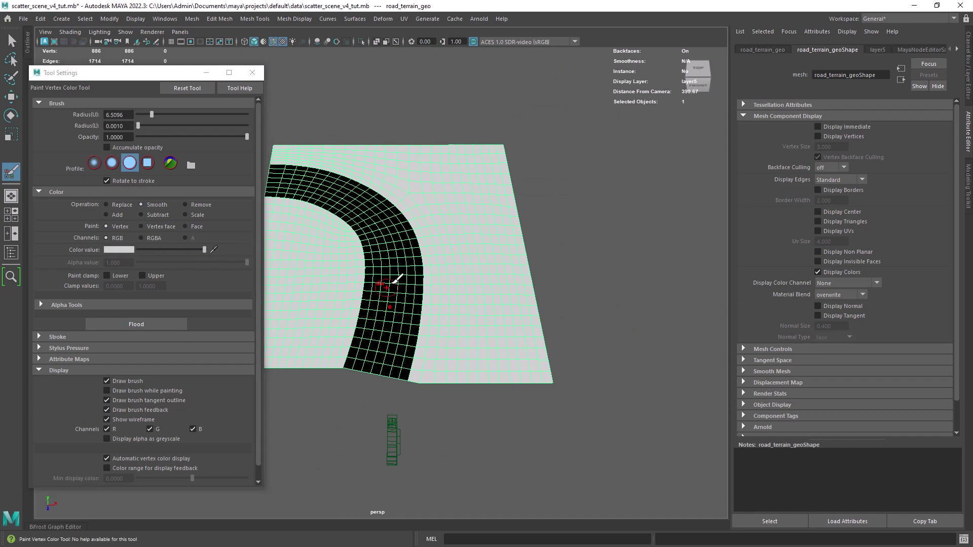
left_click_drag(397, 279, 427, 255, "alt")
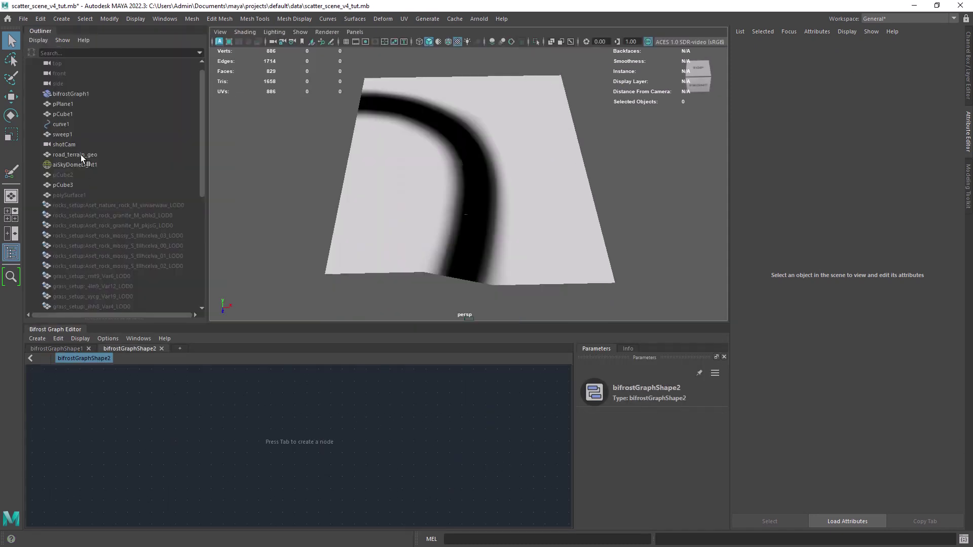
Add a get_geo_property node of type array<Math::float4> reading colorSet1 from the terrain mesh
left_click_drag(81, 159, 152, 431)
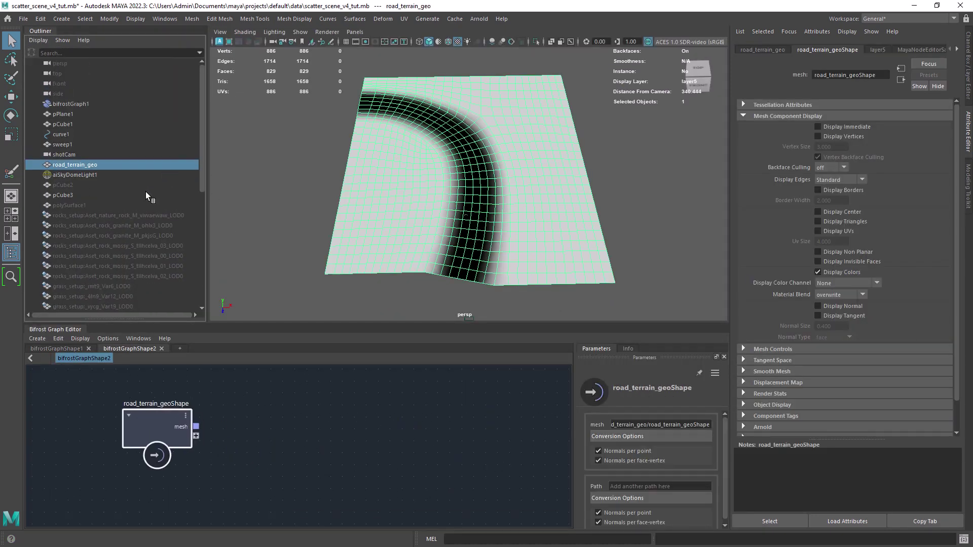
left_click(39, 31)
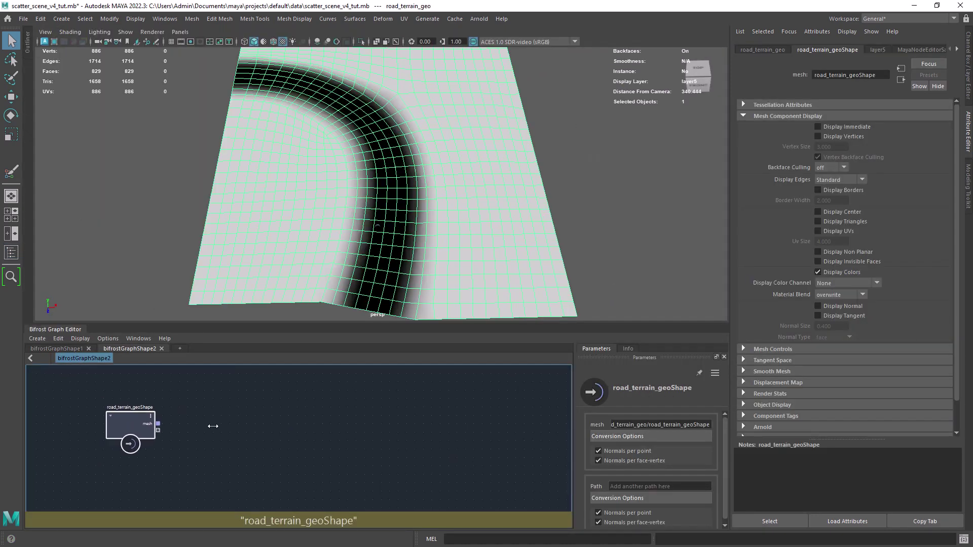
key("ctrl+h")
key("Tab")
type("ffp")
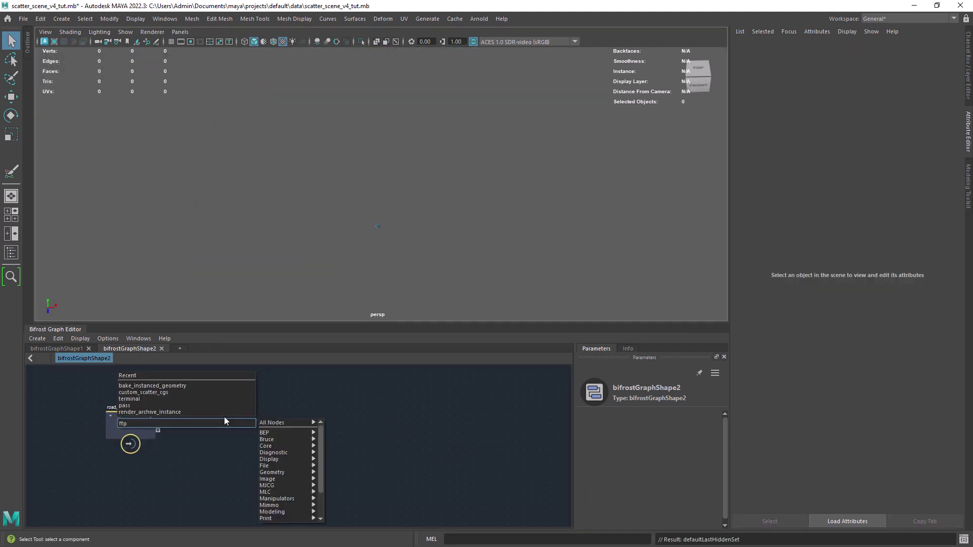
left_click(178, 431)
left_click(666, 452)
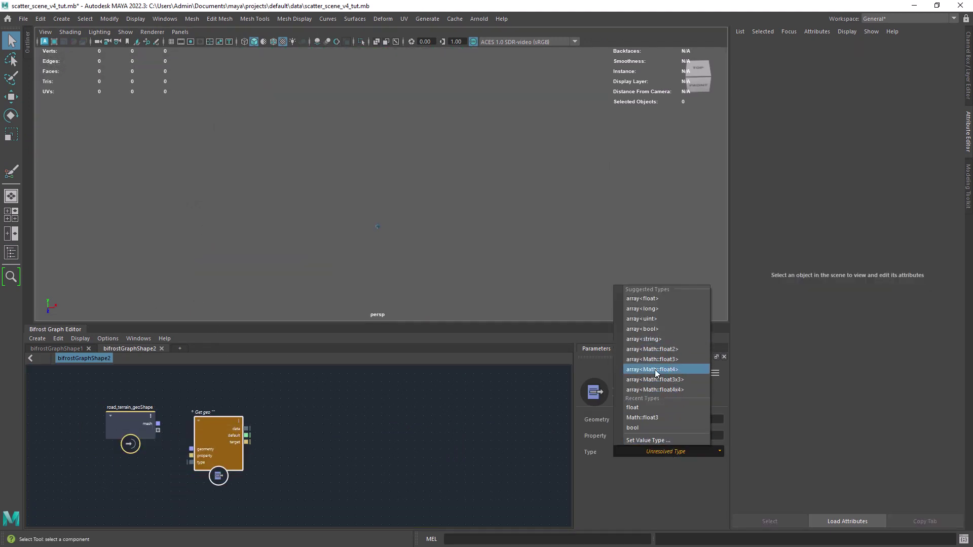
left_click(656, 369)
left_click_drag(205, 412, 206, 391)
left_click_drag(158, 423, 193, 427)
left_click(639, 435)
type("colorSet")
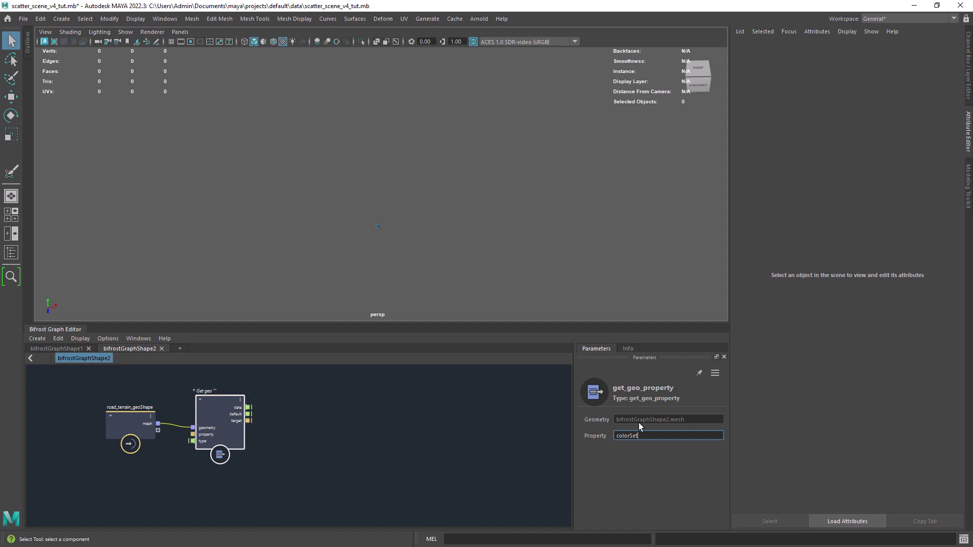
type("1")
key("Return")
Add an assign_diagnostic_material node with a vector4_to_scalar converter wired before it
key("Tab")
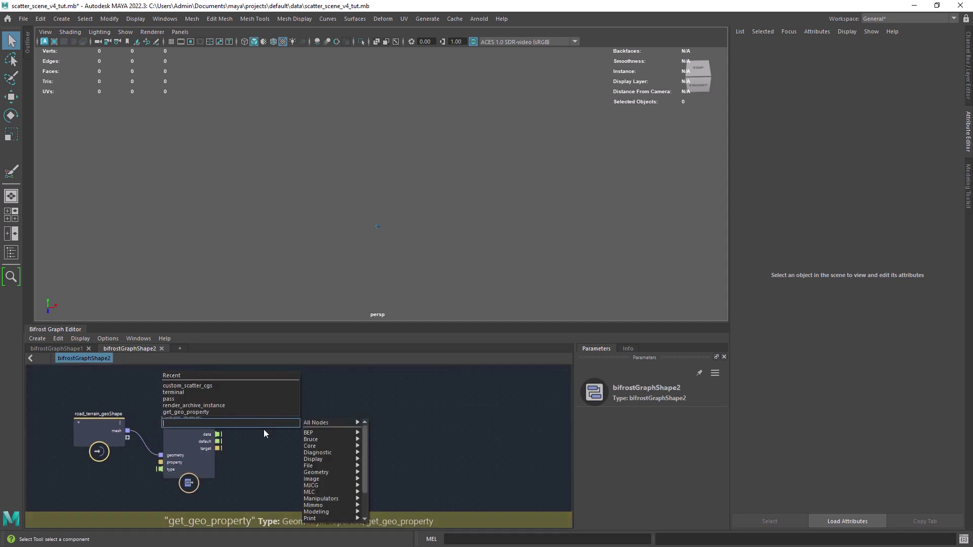
type("diagnostic")
key("Return")
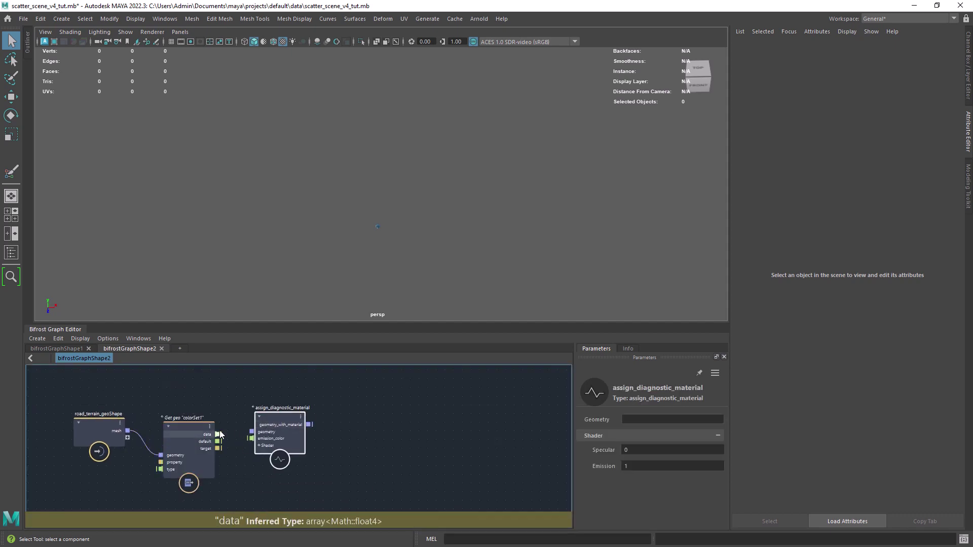
left_click_drag(264, 436, 333, 417)
key("Tab")
type("vect")
key("Down")
key("Return")
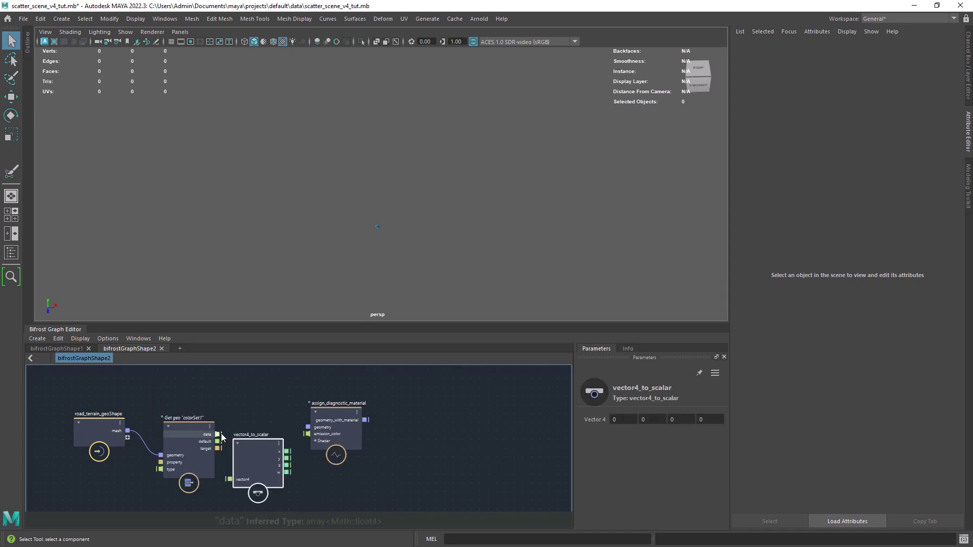
Add a terminal output node, reconfirm colorSet1 as the property, and tidy the graph layout
key("Tab")
type("terminal")
key("Return")
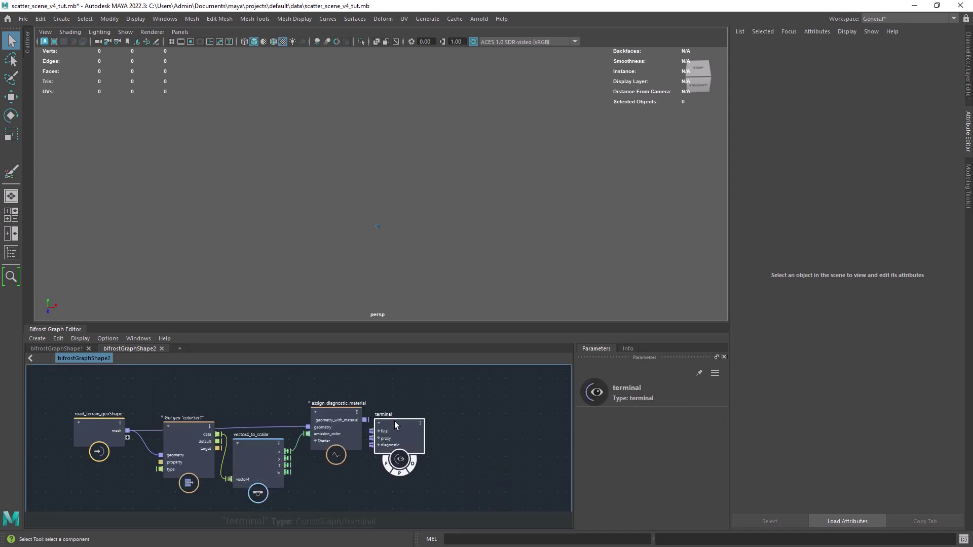
left_click_drag(396, 202, 284, 315, "alt")
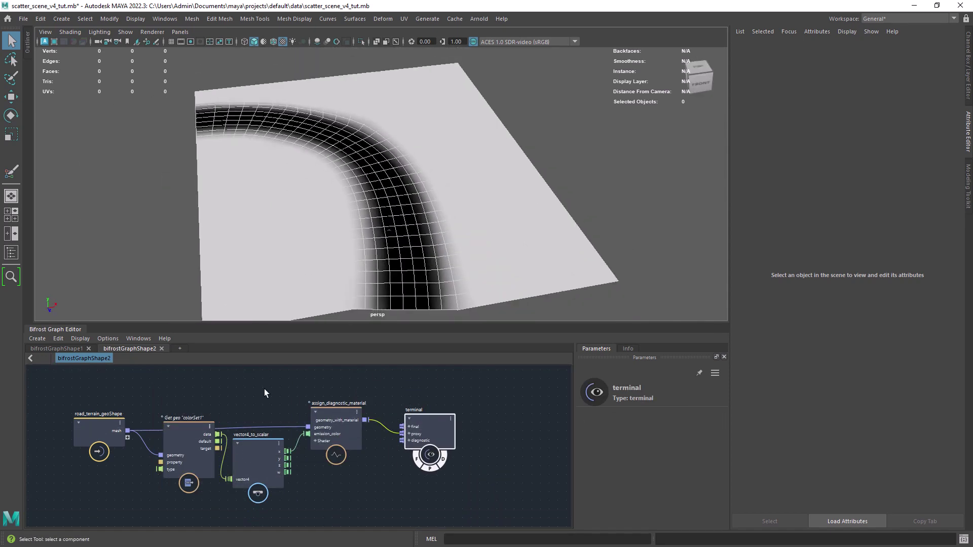
left_click(183, 428)
left_click(659, 435)
key("Return")
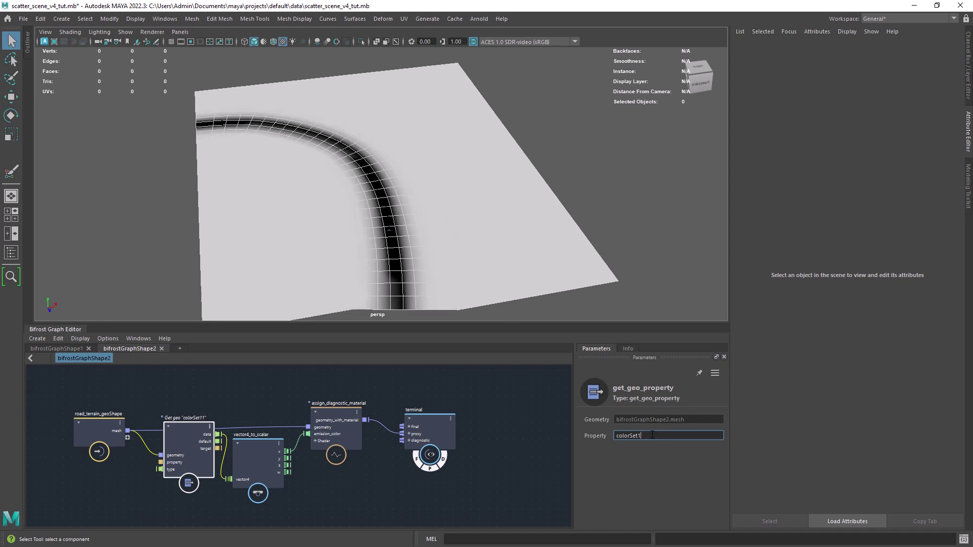
key("Return")
scroll(304, 446, "down", 1)
left_click_drag(339, 408, 398, 391)
left_click_drag(206, 456, 210, 478)
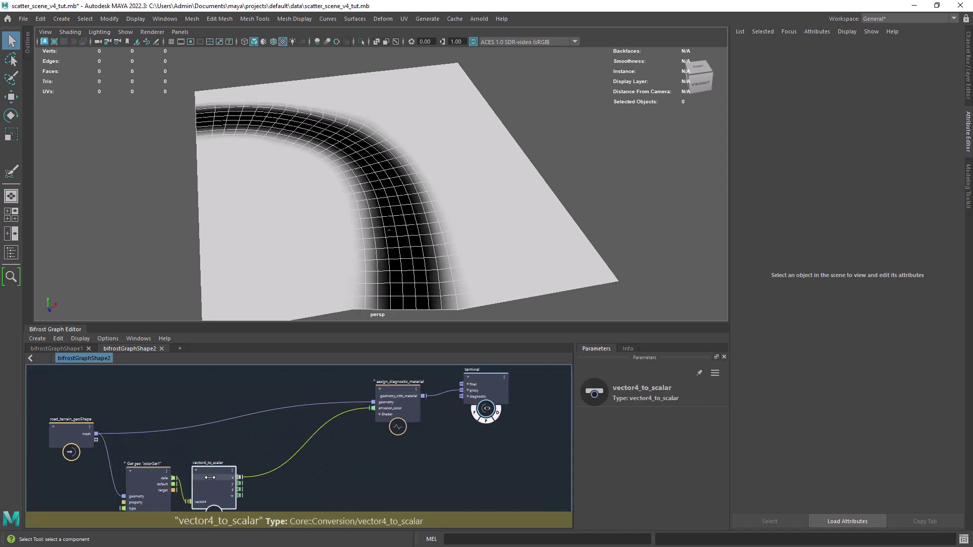
Add fractal_noise and get_point_position nodes, feeding point positions into the noise
scroll(205, 421, "down", 1)
right_click(220, 407)
key("Return")
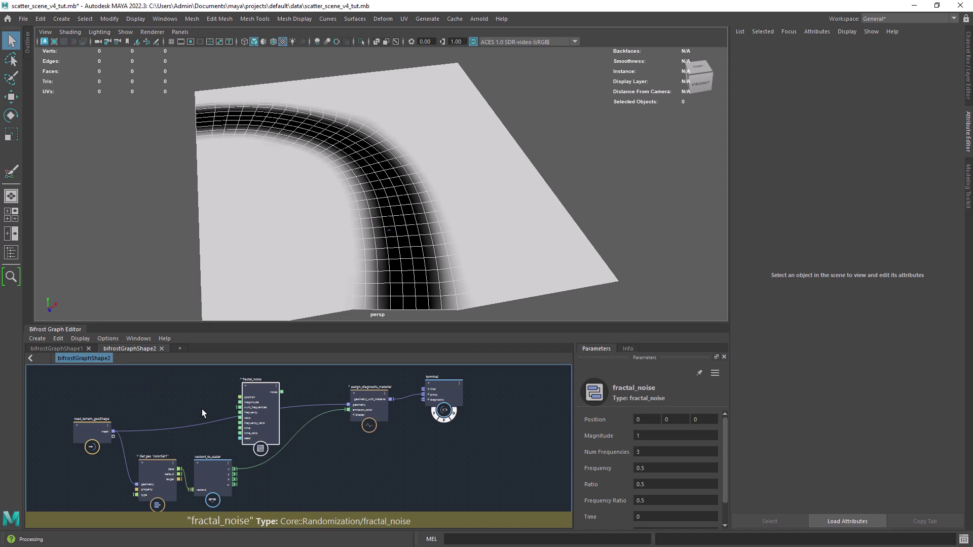
scroll(261, 456, "up", 2)
key("ctrl+a")
left_click_drag(466, 324, 466, 249)
scroll(304, 395, "down", 1)
right_click(236, 360)
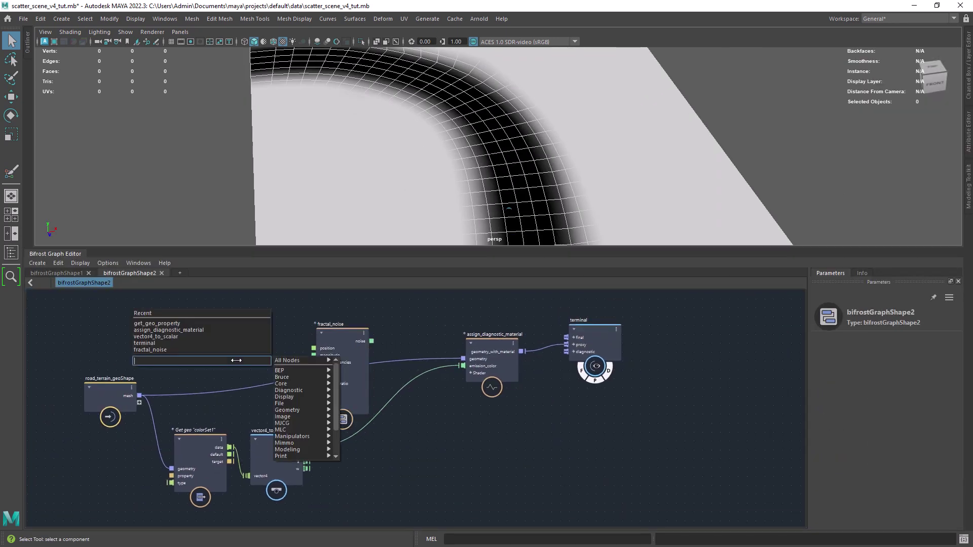
key("Return")
left_click_drag(310, 348, 463, 366)
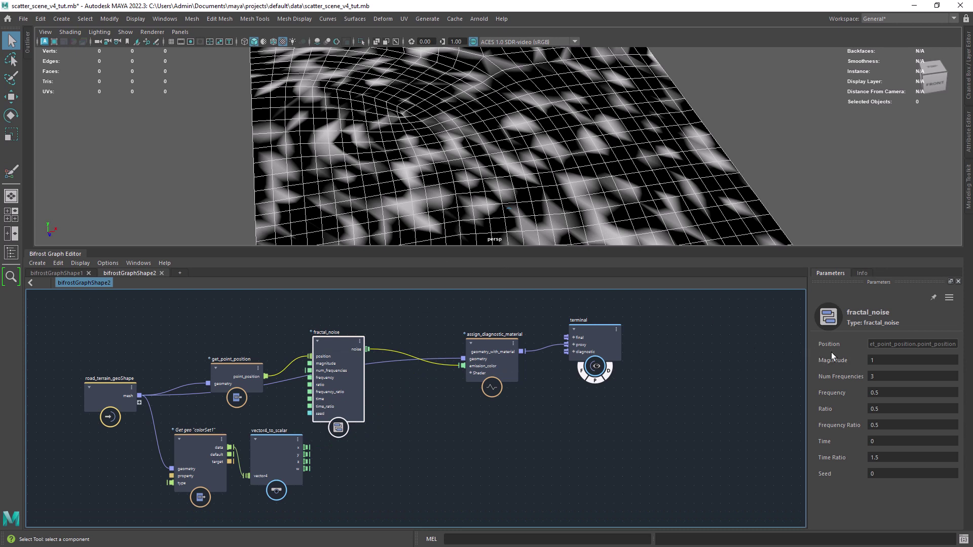
Multiply the noise output by the vector4_to_scalar x road mask value
left_click_drag(494, 335, 504, 325)
left_click_drag(424, 434, 441, 402)
left_click_drag(368, 349, 408, 409)
left_click_drag(306, 447, 409, 417)
left_click_drag(469, 401, 474, 356)
Insert a displace_points node using the masked noise as its displacement weights
scroll(507, 152, "down", 3)
left_click_drag(329, 142, 406, 157, "alt")
left_click_drag(593, 321, 710, 320)
left_click_drag(505, 325, 610, 329)
key("Tab")
left_click(485, 356)
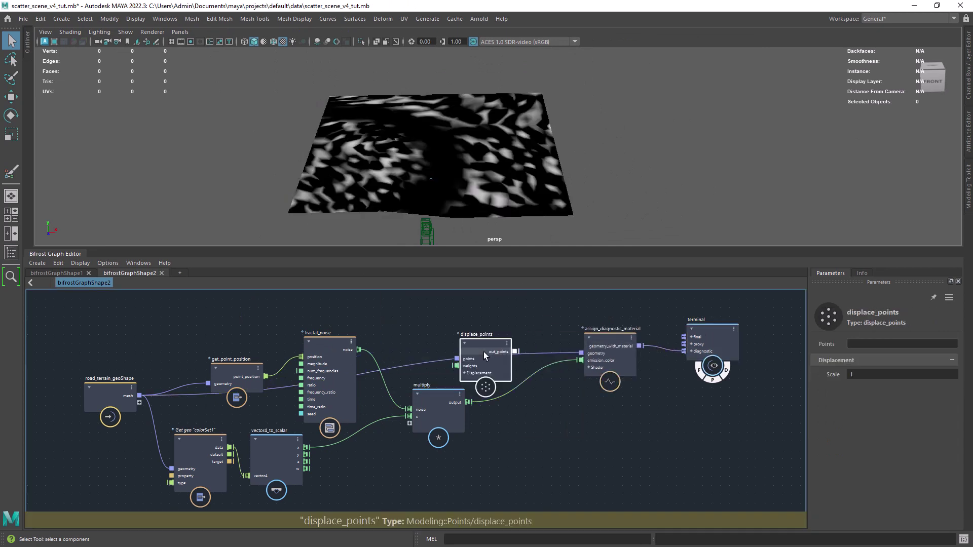
scroll(485, 356, "up", 1)
left_click_drag(475, 408, 478, 352)
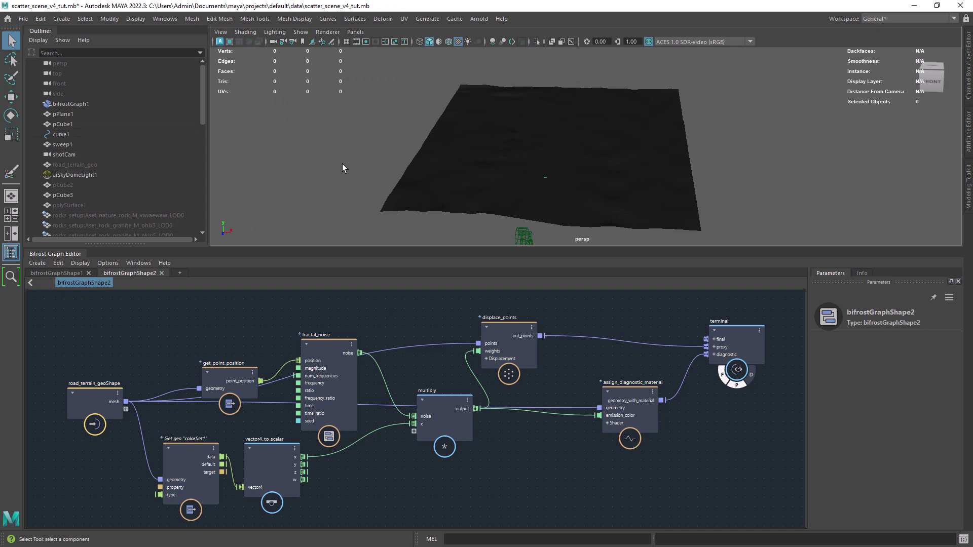
Set fractal_noise magnitude to 1.233 and frequency to 0.04835, then toggle the diagnostic preview
left_click_drag(343, 168, 365, 152, "alt")
left_click(329, 344)
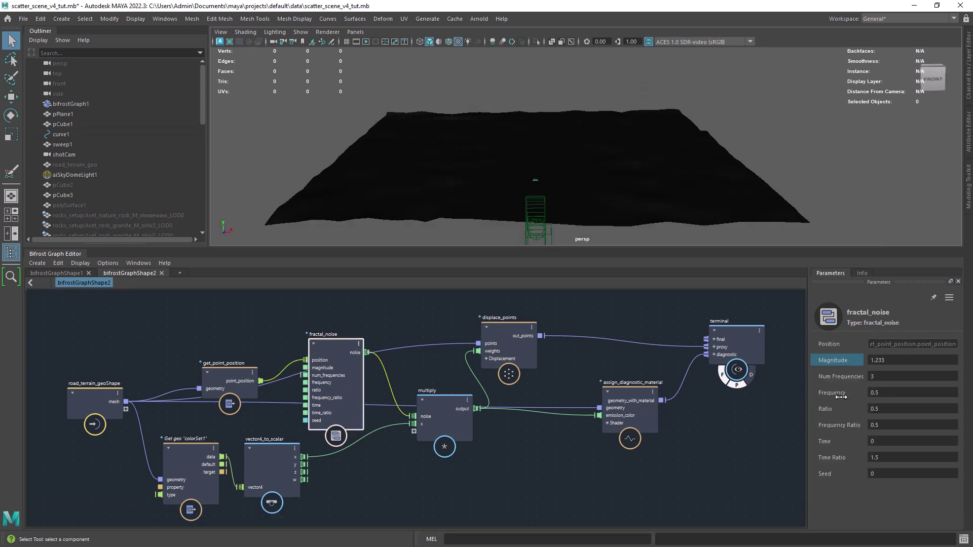
left_click_drag(831, 393, 816, 393)
left_click_drag(619, 159, 578, 183, "alt")
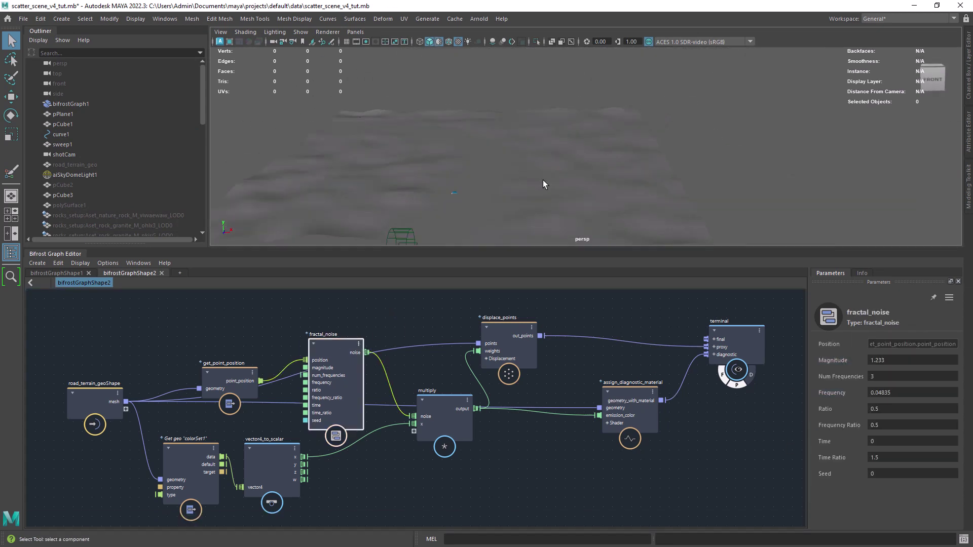
left_click(751, 375)
left_click_drag(558, 147, 576, 174, "alt")
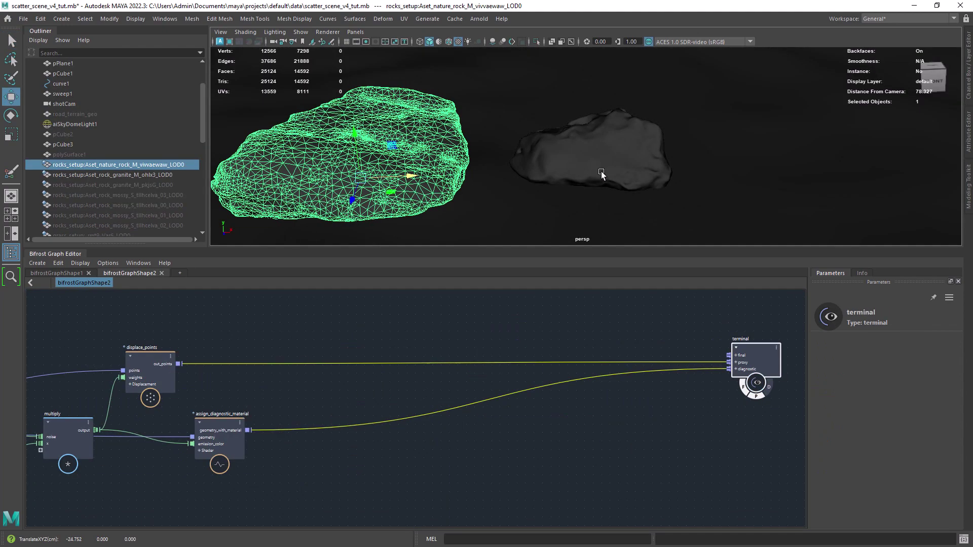
left_click_drag(602, 174, 504, 165, "alt")
Add a custom_scatter_cgs node and send its scattered instances to the terminal
left_click(439, 41)
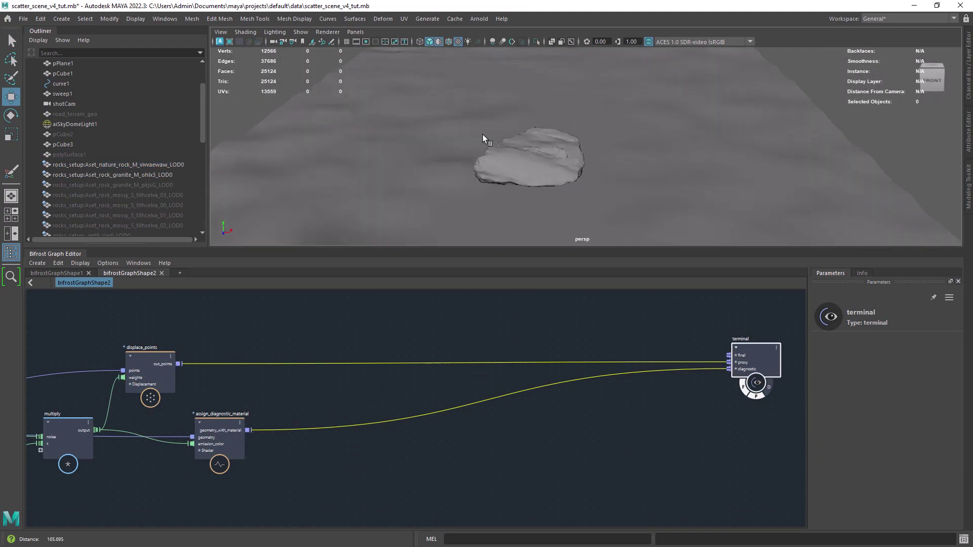
key("ctrl+h")
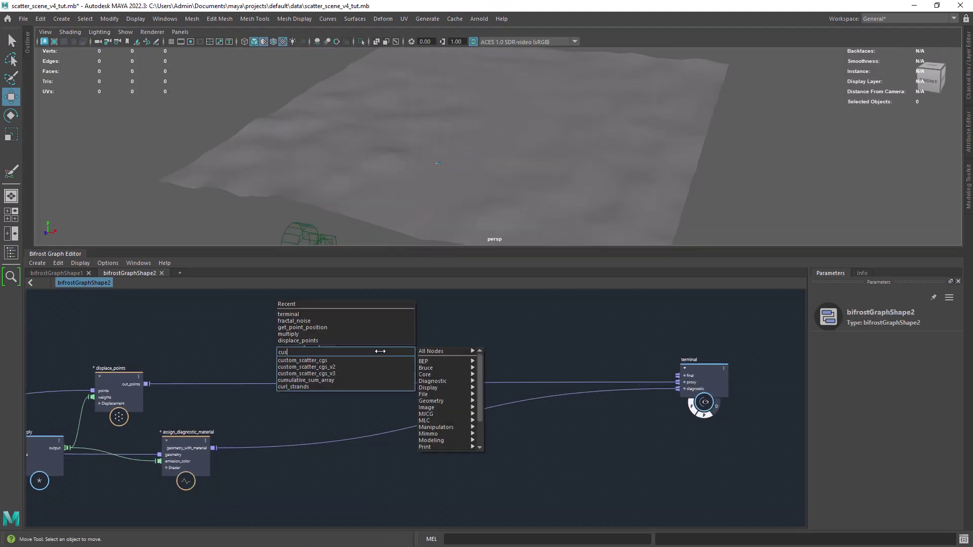
key("Return")
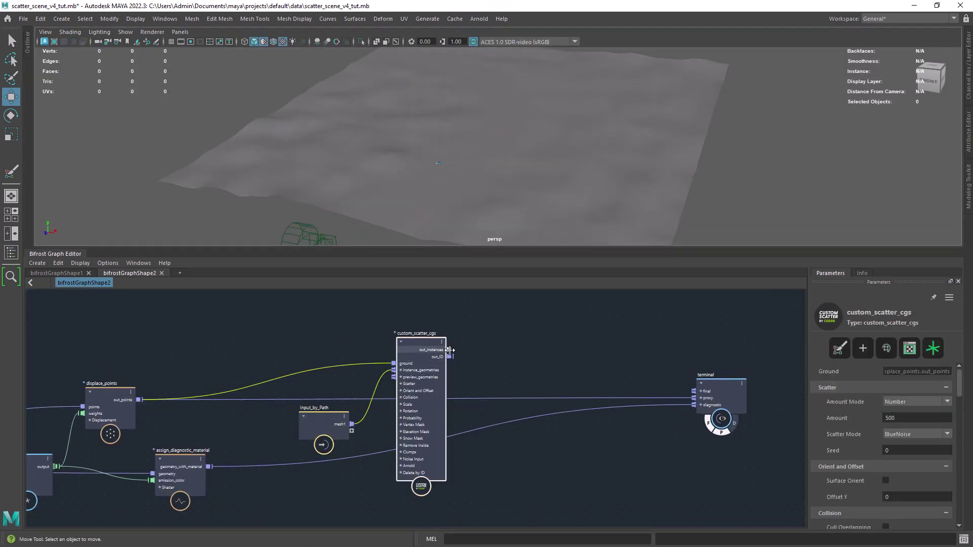
left_click_drag(449, 350, 694, 391)
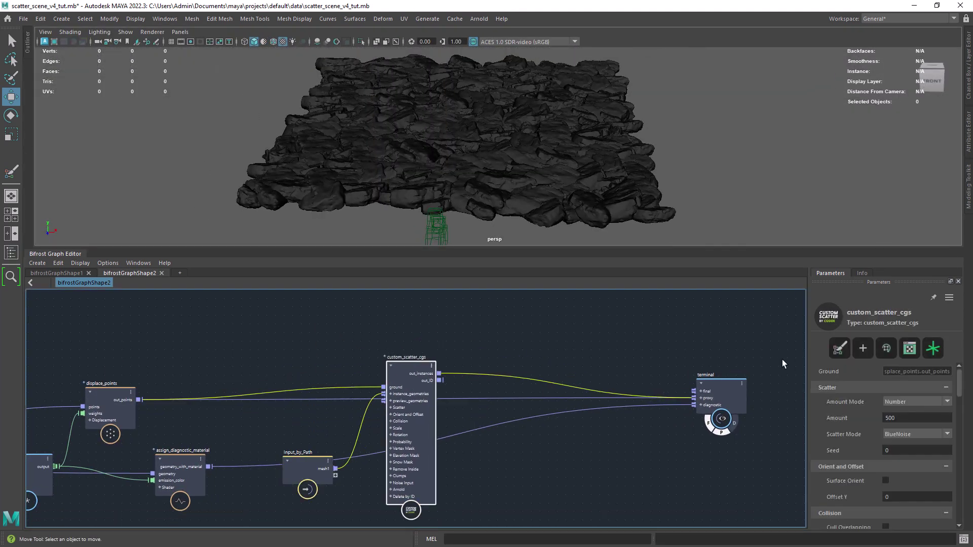
Enable the scatter's Vertex Map using Color Set colorSet1 to keep the road clear
left_click(12, 252)
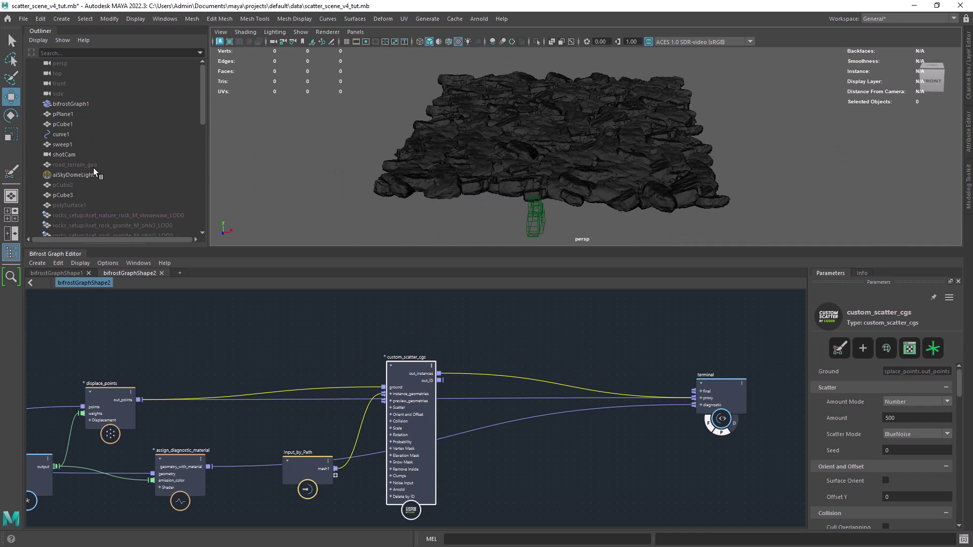
scroll(953, 390, "down", 3)
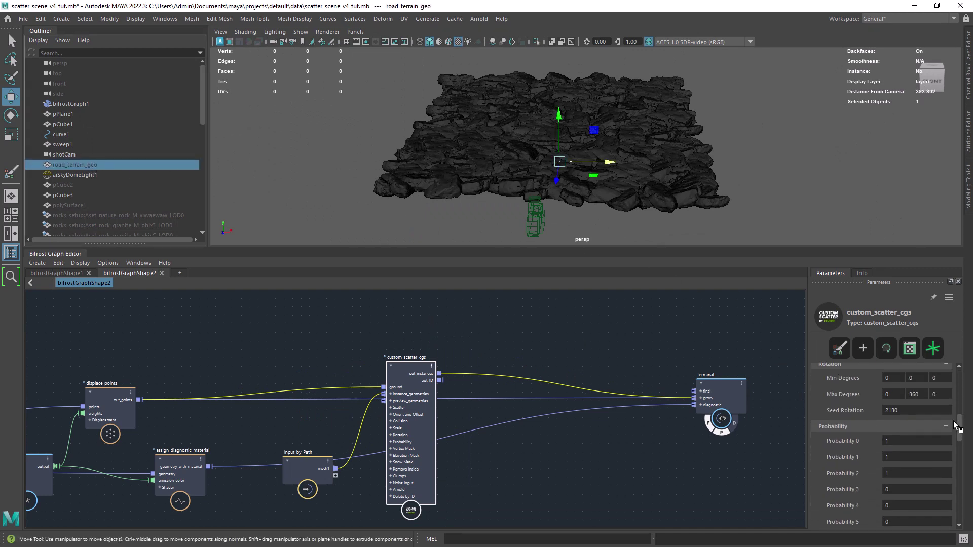
scroll(948, 390, "down", 10)
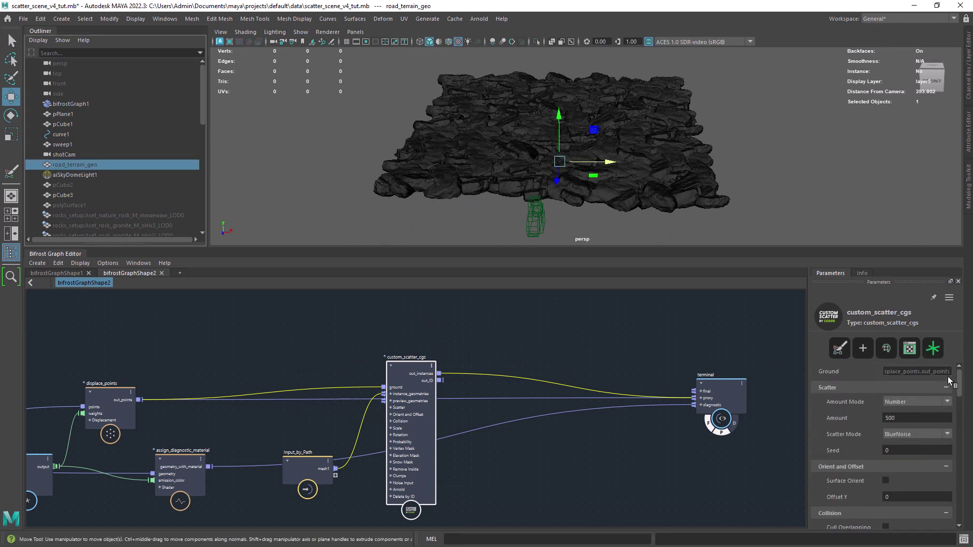
scroll(929, 453, "down", 1)
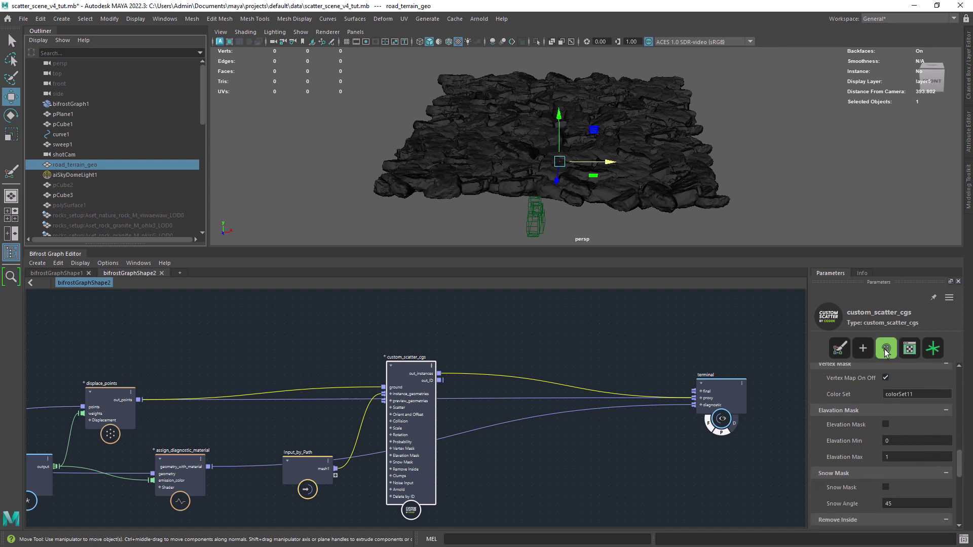
scroll(764, 181, "up", 2)
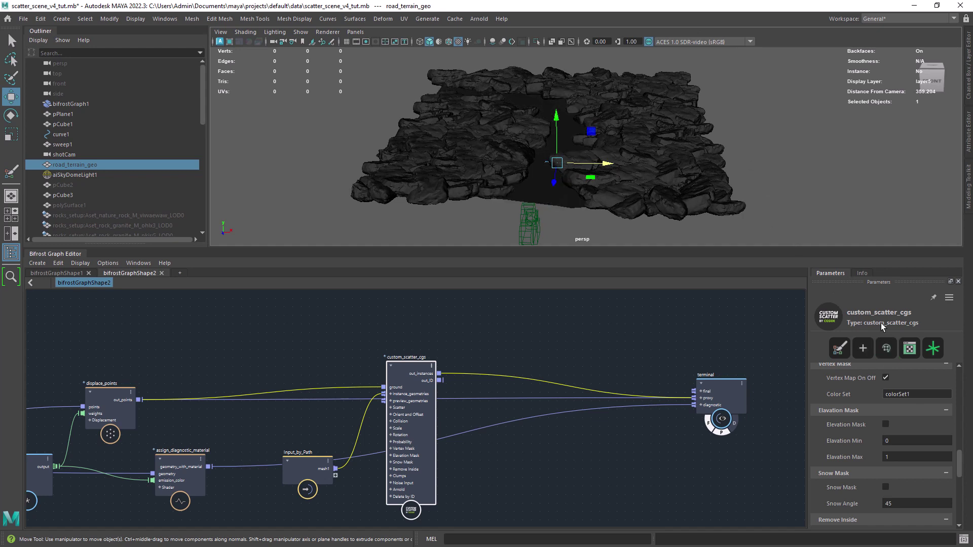
scroll(748, 156, "down", 2)
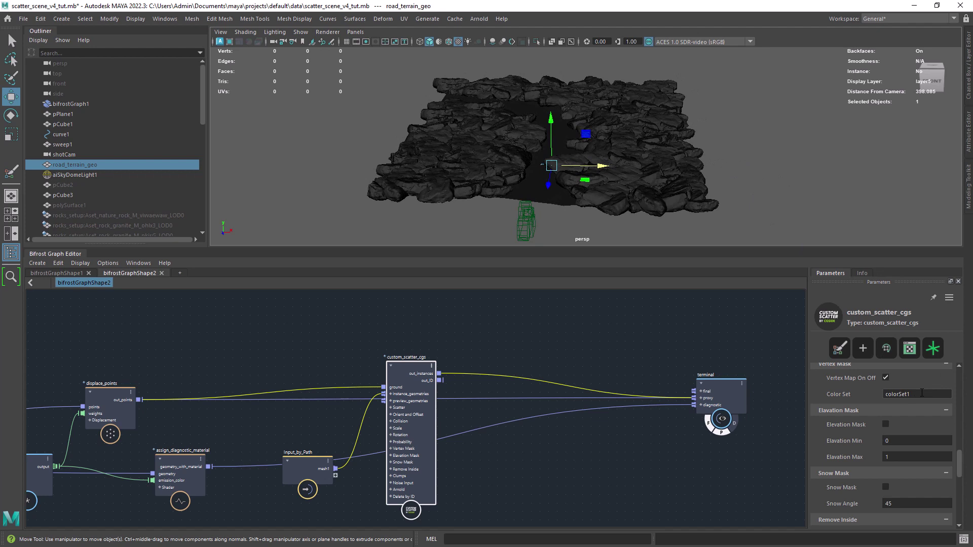
Cull overlapping rocks with radius 9.434 and lower the rock scale range to 0.3331–0.5
left_click_drag(960, 461, 958, 375)
scroll(582, 167, "up", 2)
scroll(861, 431, "down", 3)
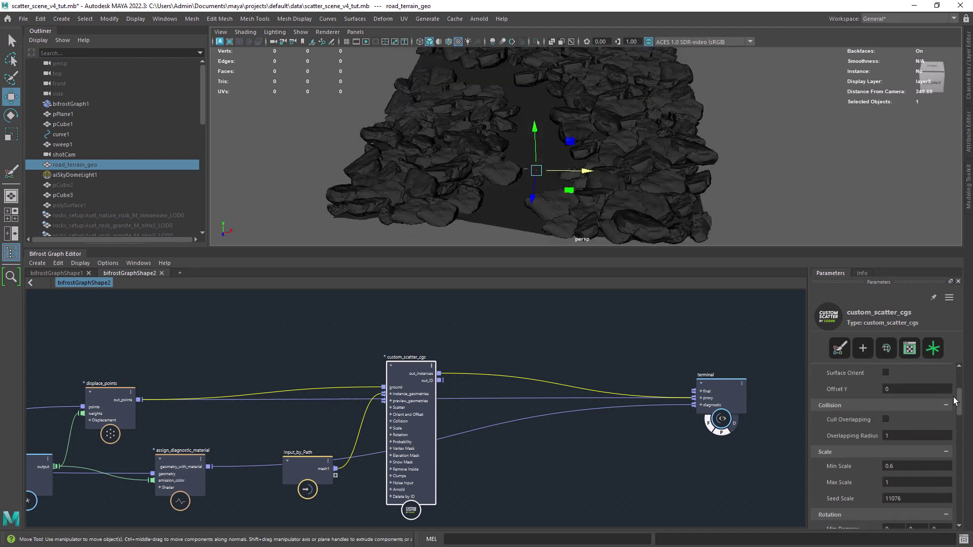
left_click_drag(845, 436, 892, 437)
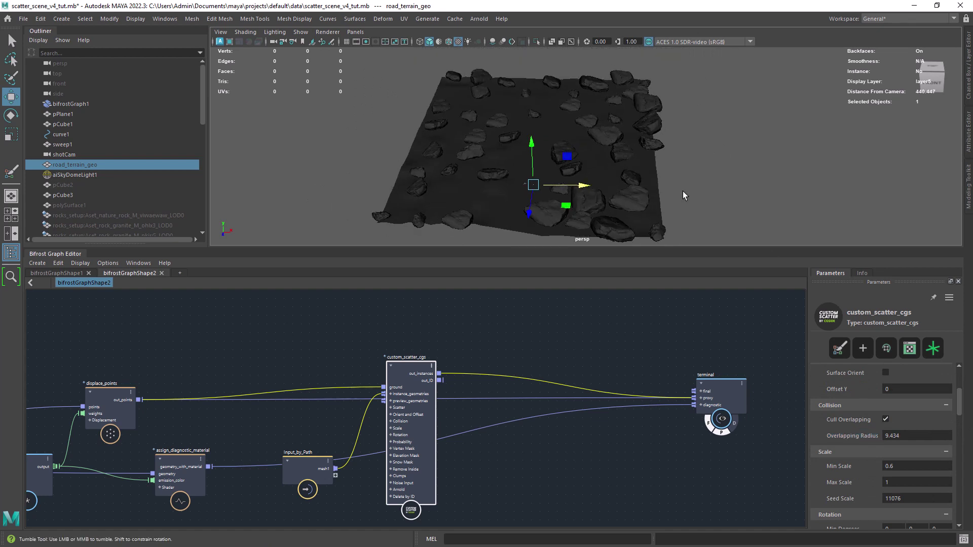
left_click_drag(841, 466, 772, 465)
Set the rock amount to 310 with seed 61 and view through shotCam
scroll(561, 205, "up", 3)
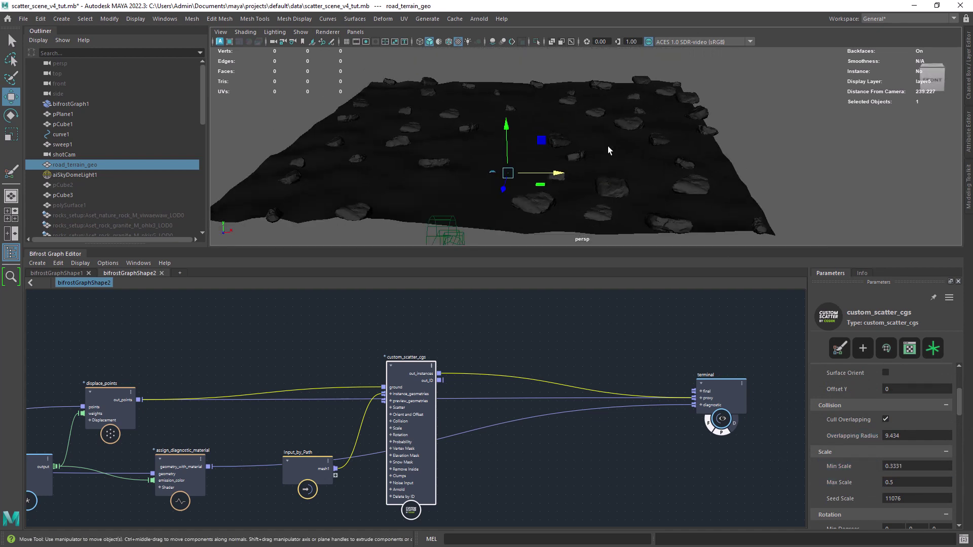
scroll(940, 405, "up", 4)
left_click(886, 349)
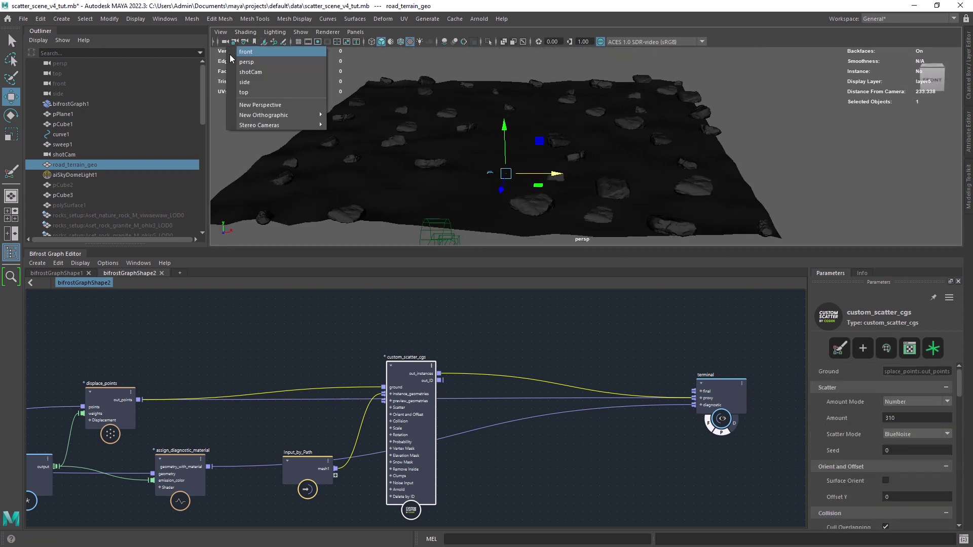
scroll(927, 486, "down", 2)
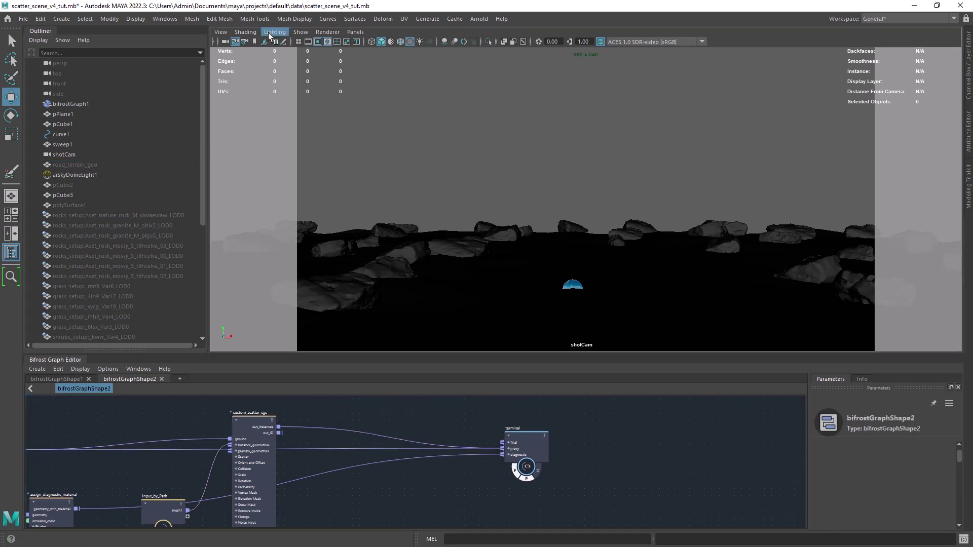
Change the viewport lighting, preview scatter IDs through the diagnostic output, and position a second custom_scatter_cgs node
left_click(269, 32)
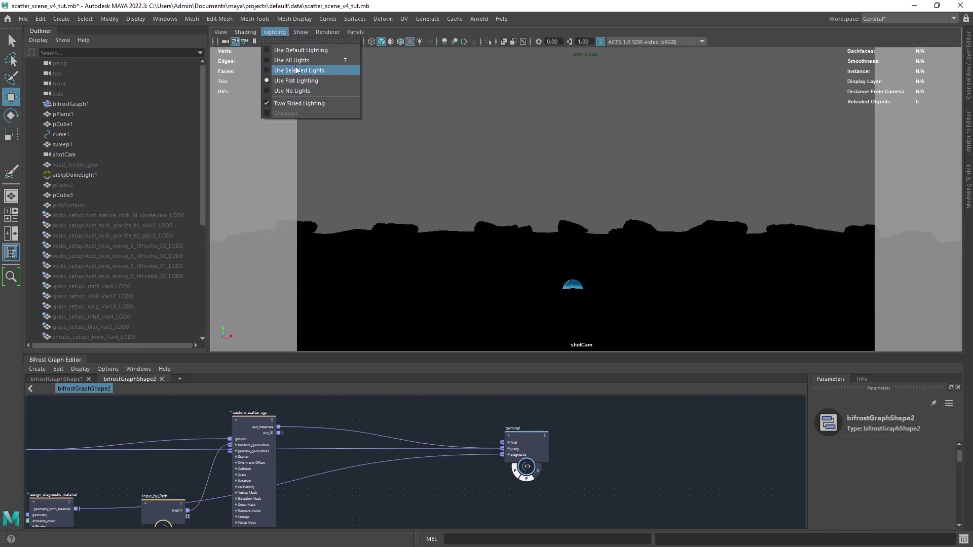
left_click(299, 69)
left_click_drag(196, 445, 524, 475)
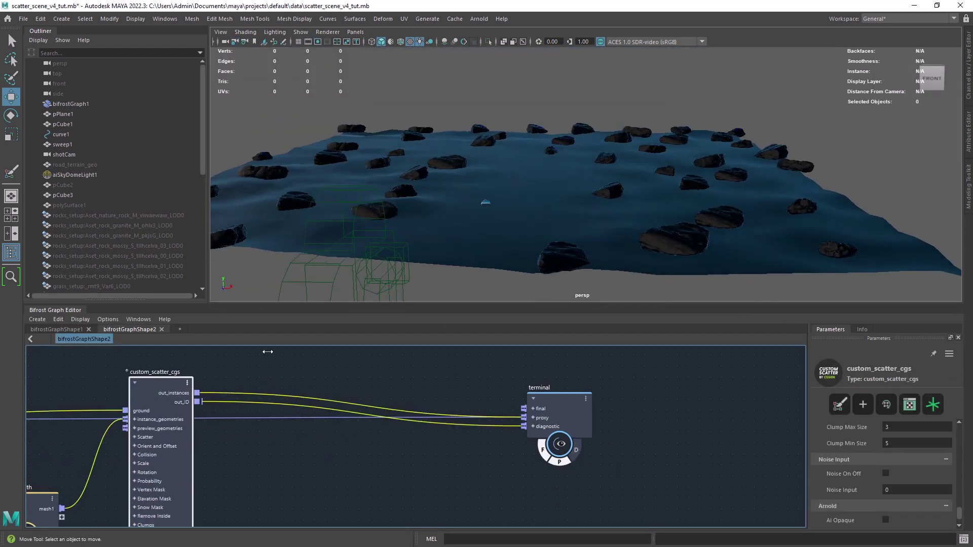
left_click_drag(157, 385, 188, 409)
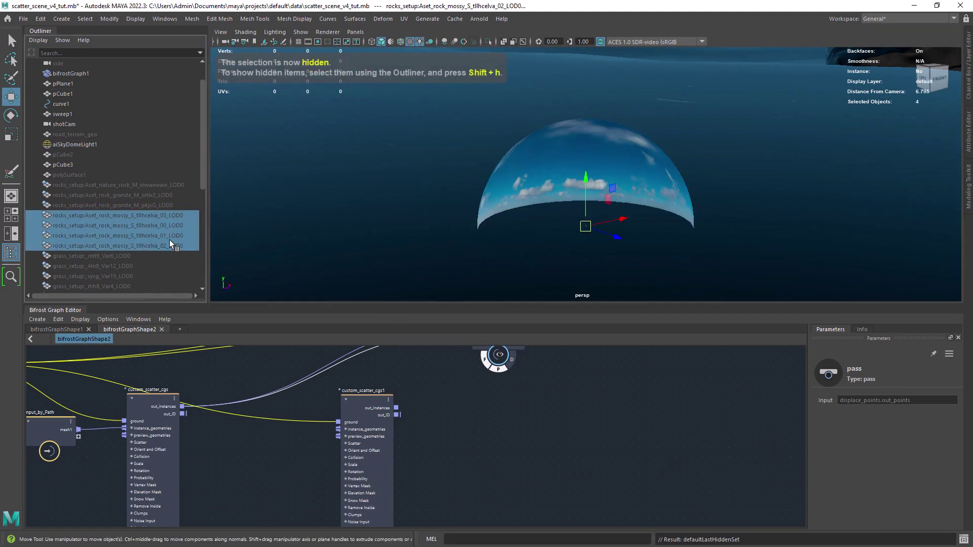
Bring the mossy rocks into the graph as the second scatter's instance_geometries
left_click_drag(171, 245, 297, 449)
left_click_drag(326, 451, 340, 433)
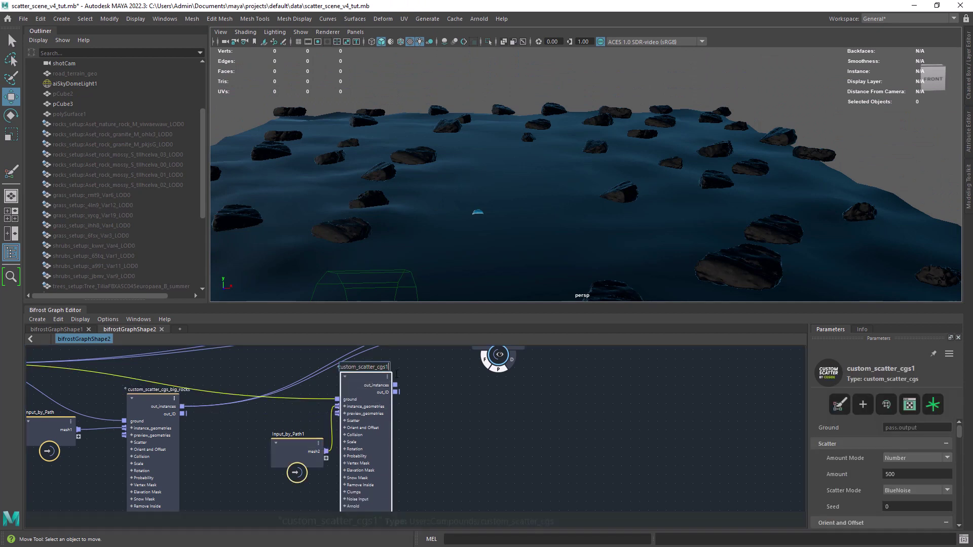
type("small_rocks")
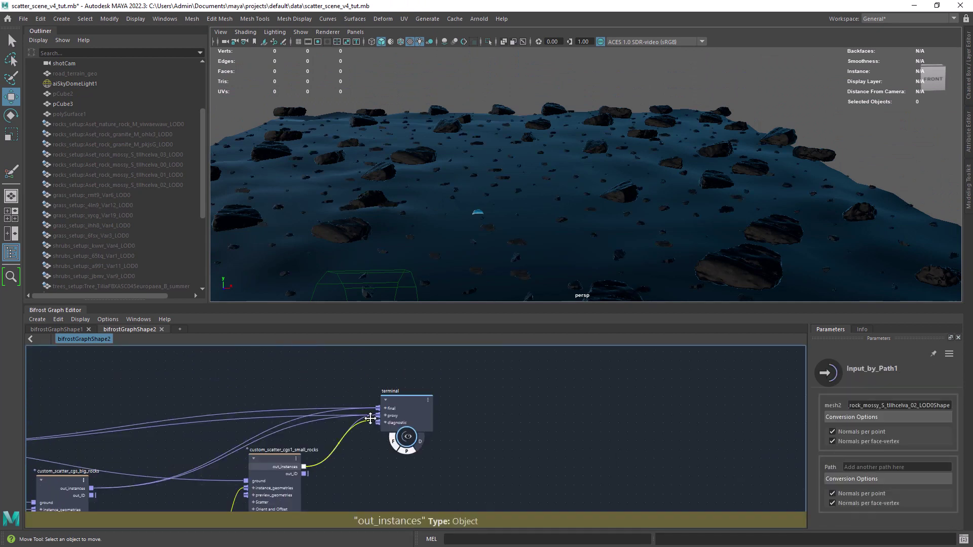
View through shotCam and set the small_rocks scatter to amount 480.4 with seed 4
left_click(225, 41)
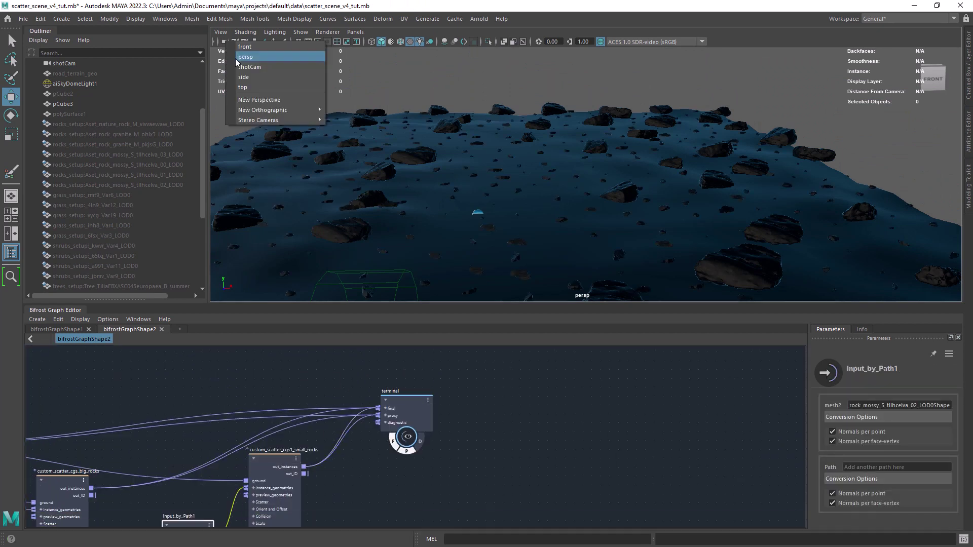
left_click(248, 67)
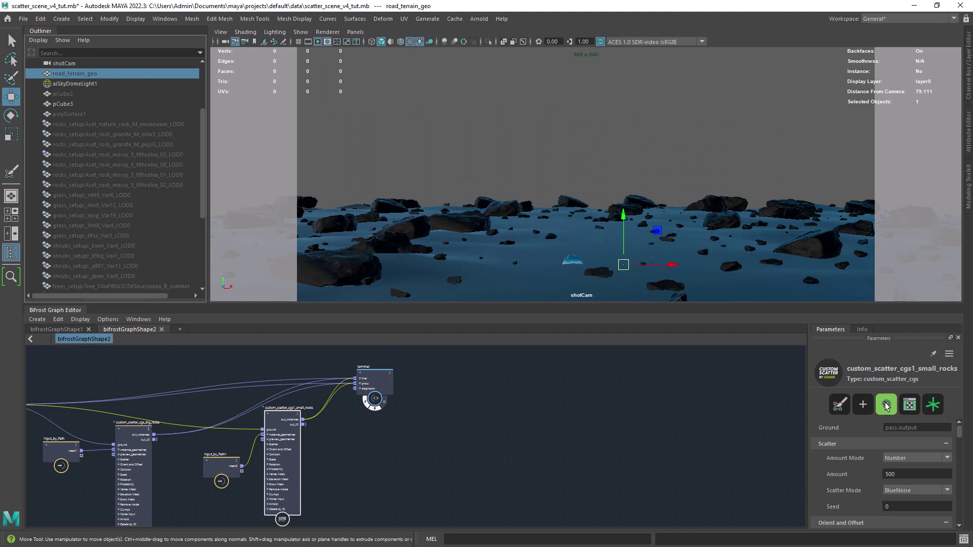
scroll(902, 430, "down", 2)
left_click_drag(851, 444, 805, 442)
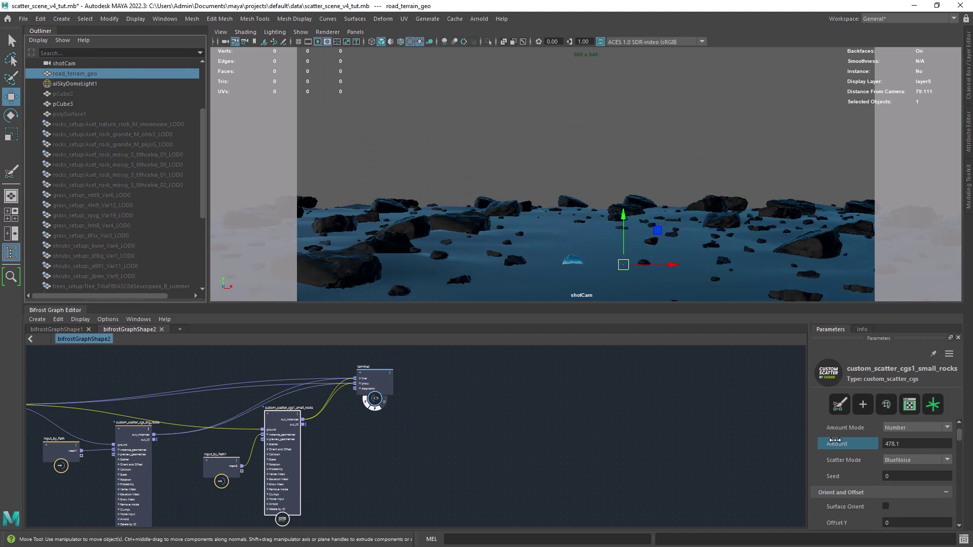
scroll(958, 455, "down", 5)
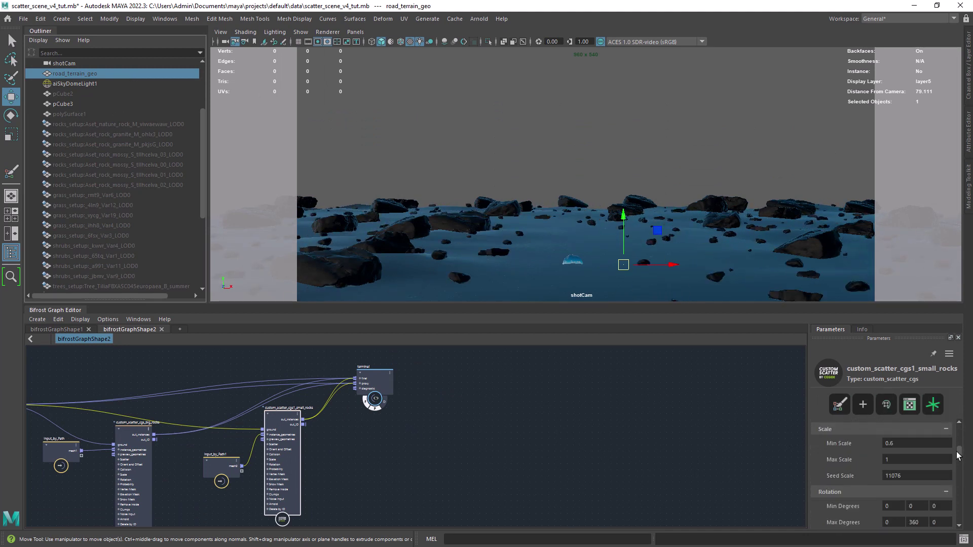
scroll(961, 490, "up", 5)
left_click_drag(873, 507, 876, 506)
Unhide the grass variant meshes
scroll(866, 393, "down", 10)
scroll(131, 213, "down", 1)
left_click(131, 213)
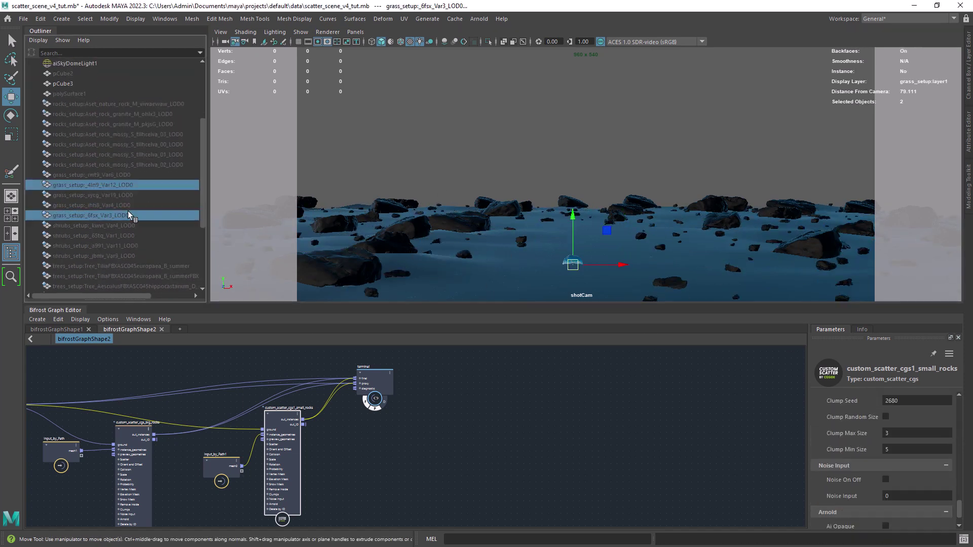
key("shift+h")
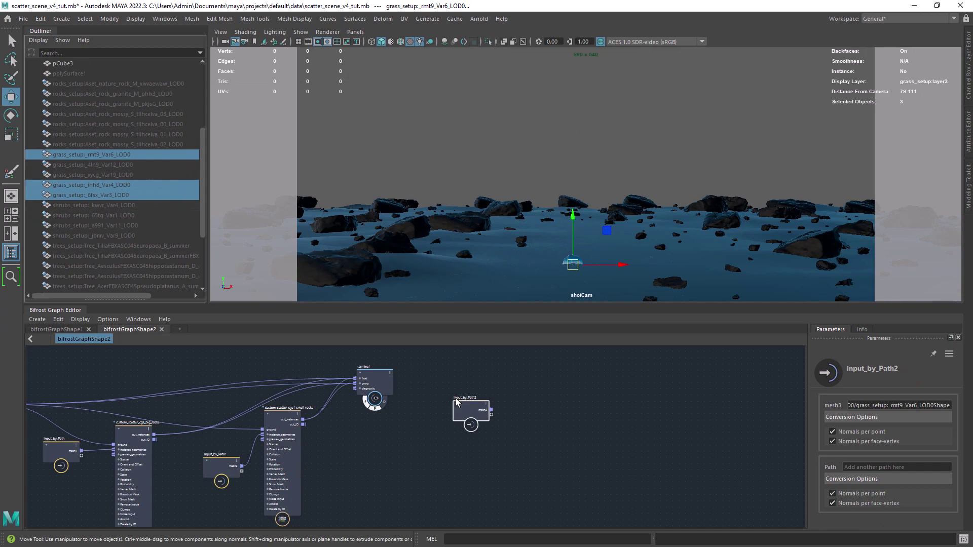
Connect the new grass scatter's output to the terminal node
left_click(366, 453)
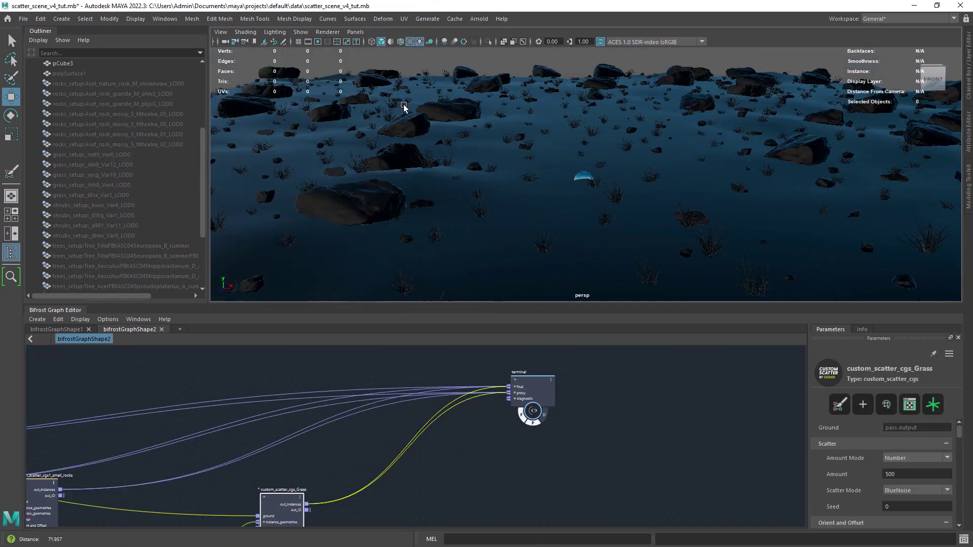
left_click_drag(403, 104, 435, 163, "alt")
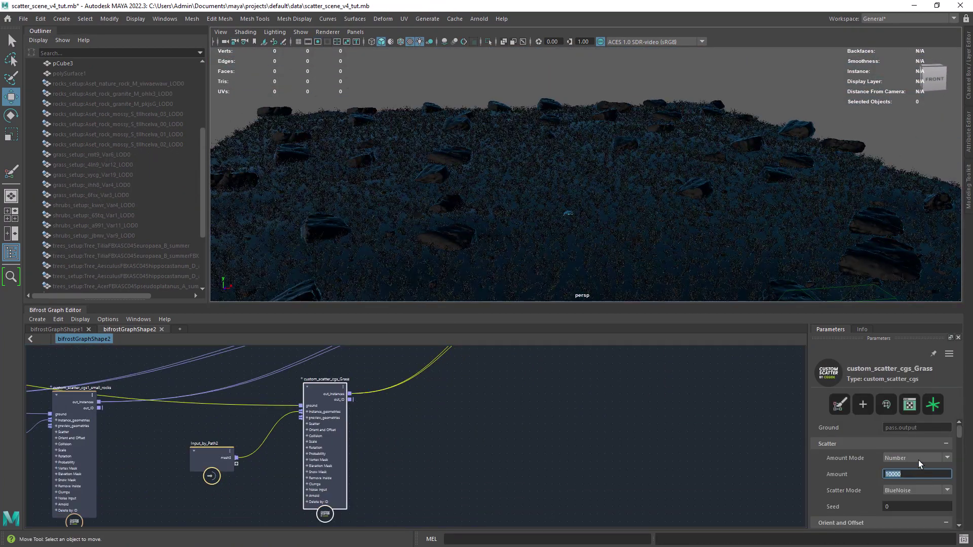
scroll(861, 471, "down", 5)
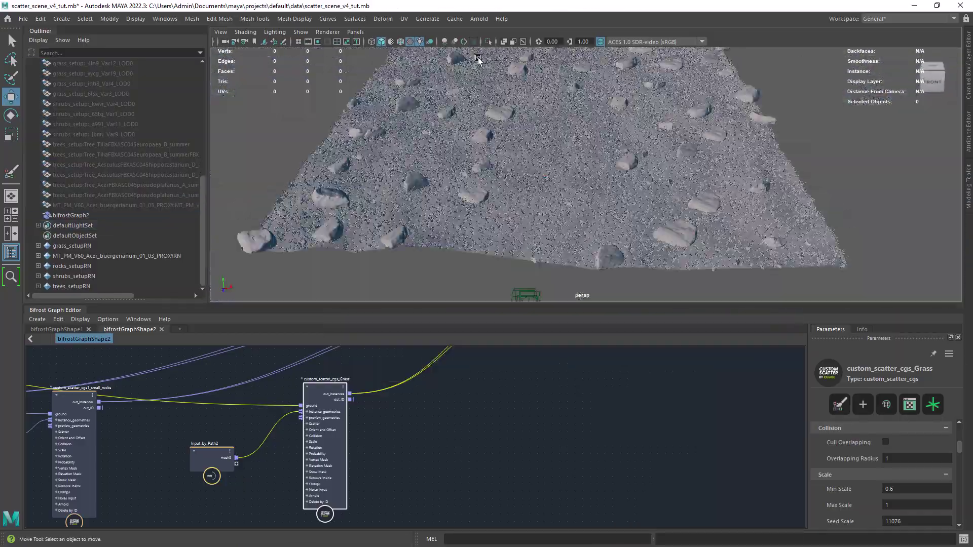
scroll(98, 159, "up", 10)
Frame the road terrain and enable Create Clumps on the grass scatter
left_click(75, 154)
key("f")
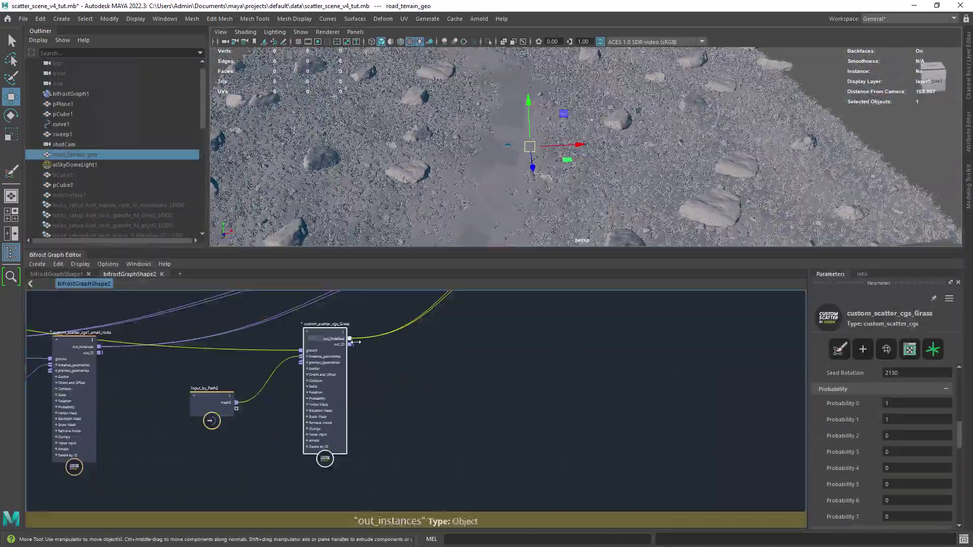
scroll(887, 456, "down", 10)
left_click(885, 398)
scroll(615, 173, "down", 5)
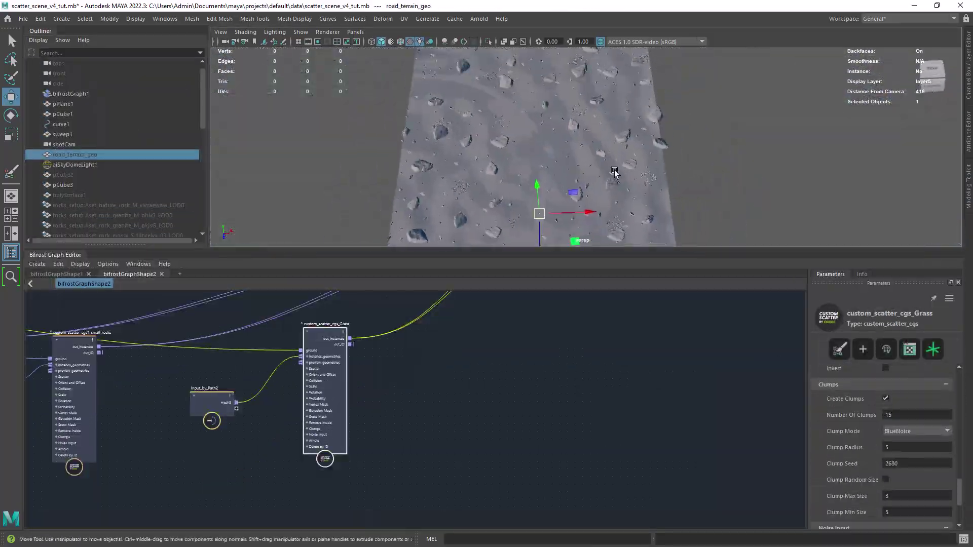
scroll(615, 172, "up", 3)
scroll(911, 391, "up", 10)
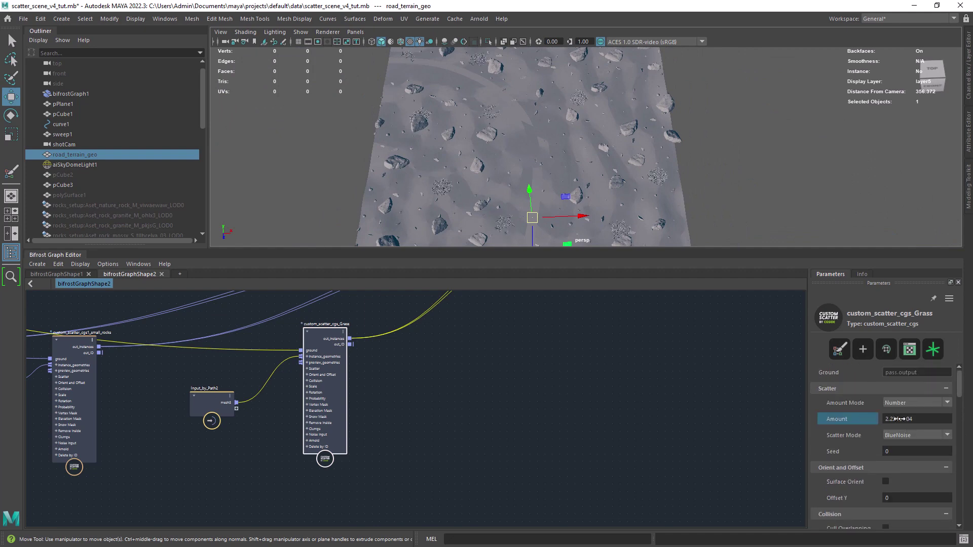
scroll(532, 152, "down", 3)
scroll(582, 320, "down", 4)
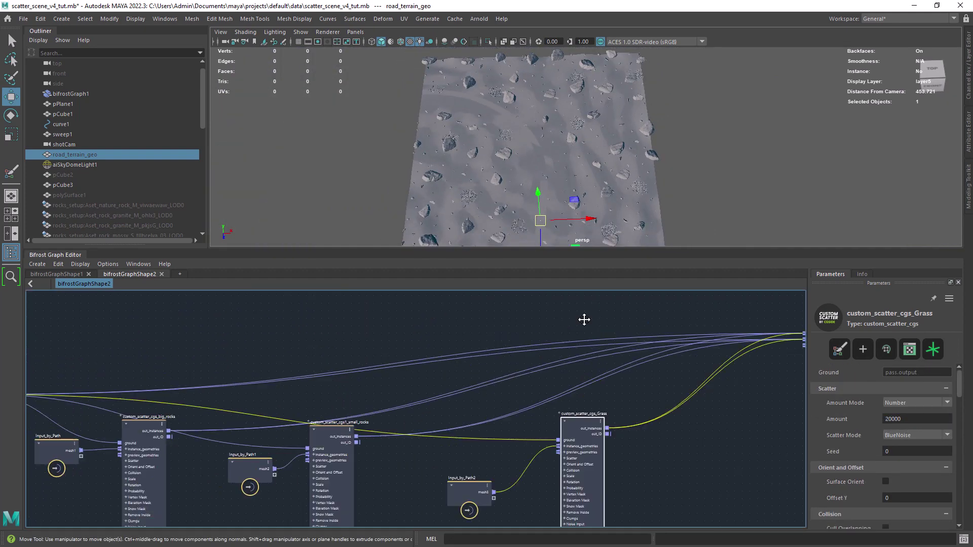
scroll(239, 314, "up", 2)
scroll(155, 330, "up", 2)
Rewire the pass node so the terrain no longer shows in the output
left_click(219, 349)
middle_click_drag(558, 325, 195, 374)
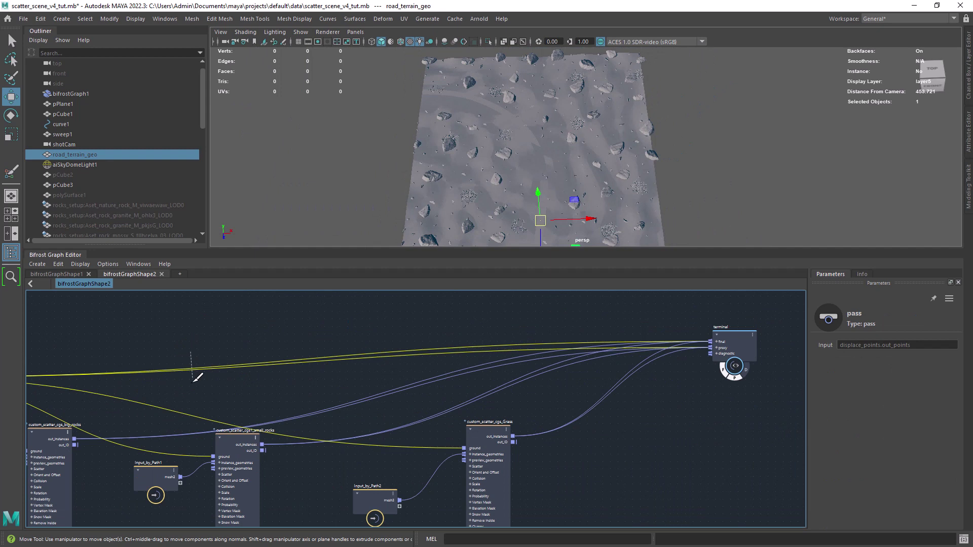
scroll(517, 192, "up", 3)
scroll(513, 126, "down", 3)
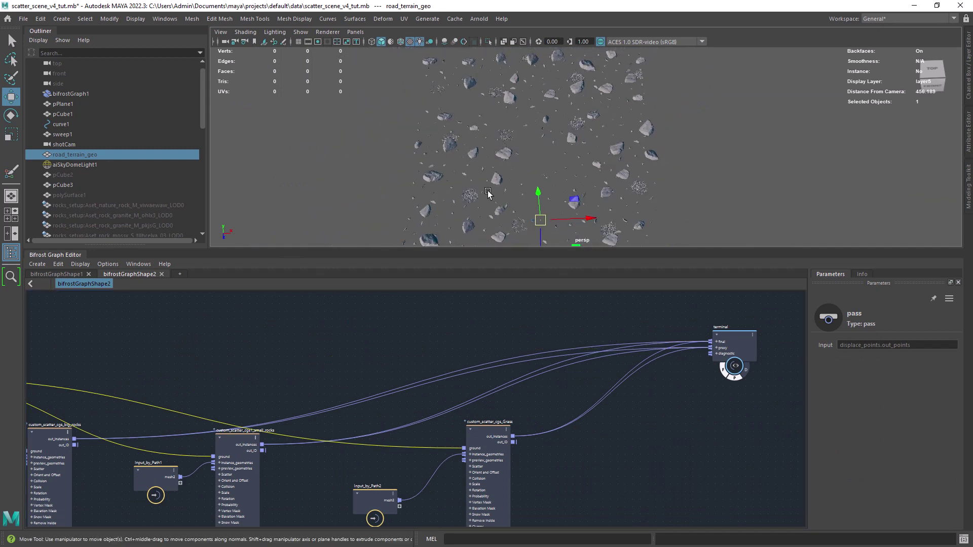
Set the grass scatter's Number Of Clumps to 182
left_click(489, 507)
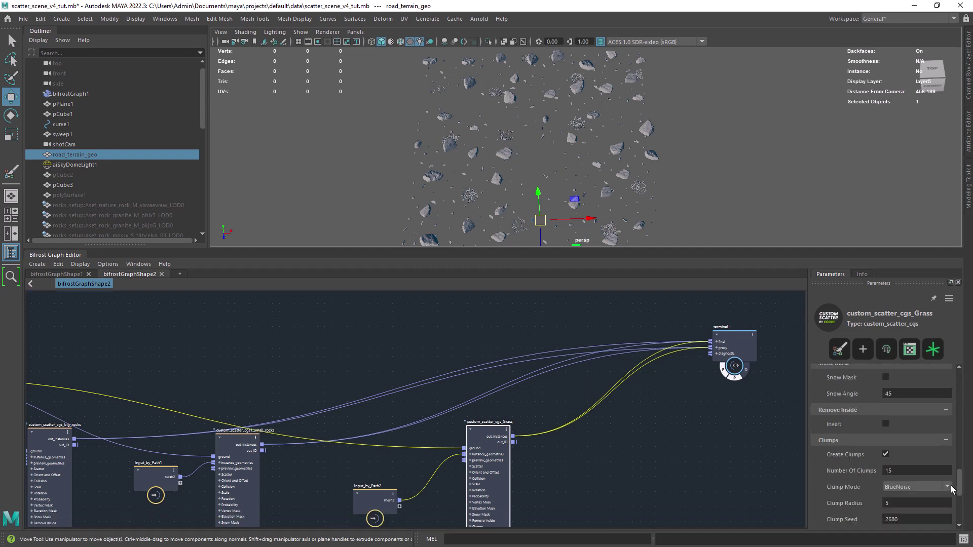
scroll(897, 495, "down", 2)
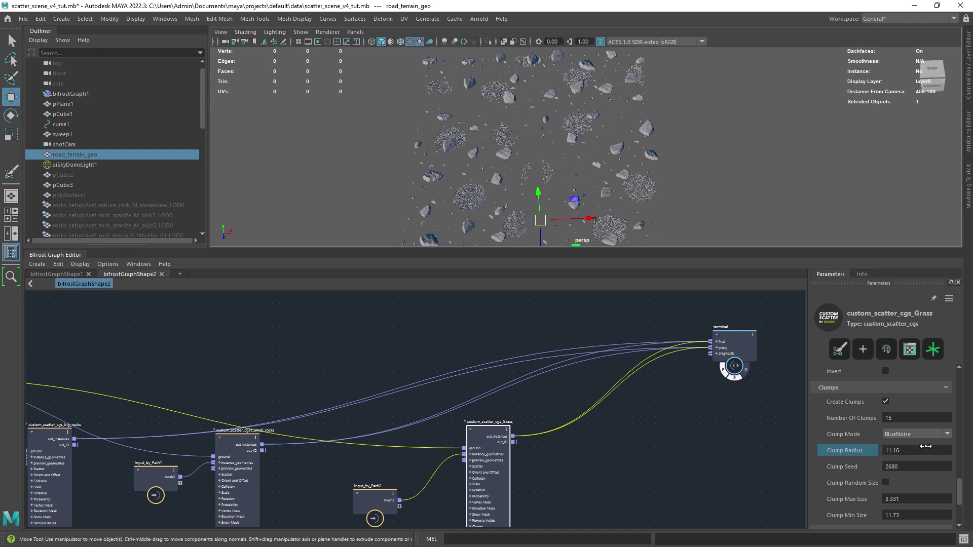
mouse_move(964, 483)
left_mouse_down()
mouse_move(957, 450)
mouse_move(946, 488)
left_mouse_up()
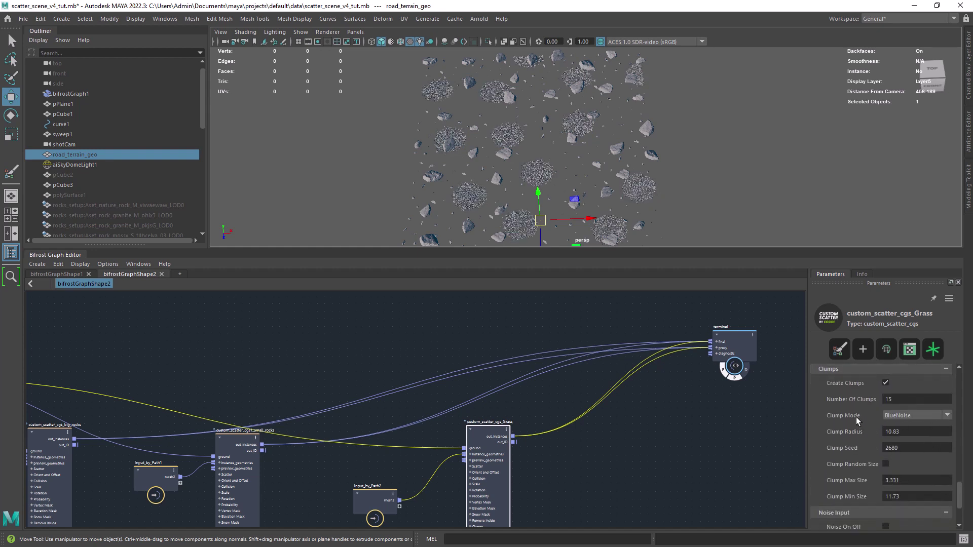
left_click_drag(856, 400, 940, 401)
type("182")
key("Return")
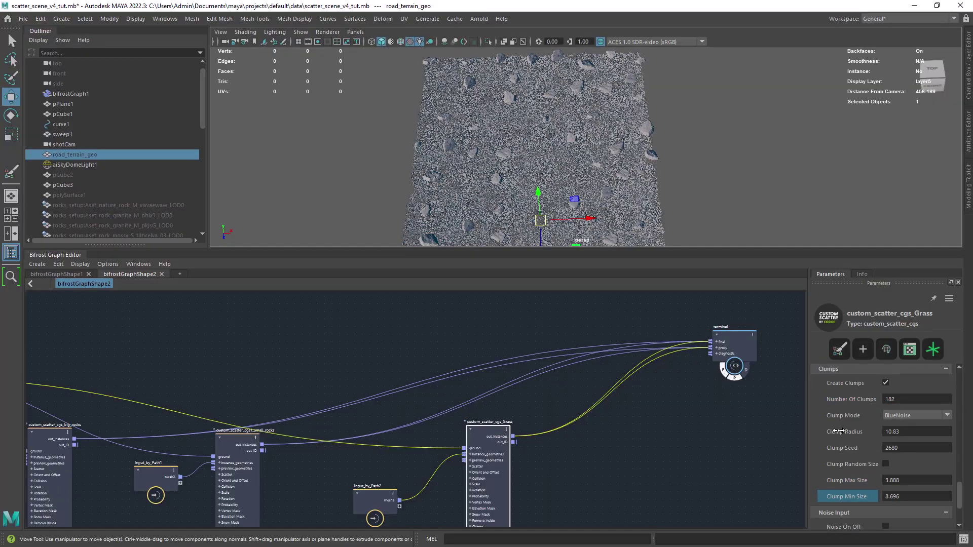
scroll(661, 242, "up", 5)
scroll(887, 456, "up", 2)
scroll(558, 203, "down", 4)
scroll(503, 183, "up", 5)
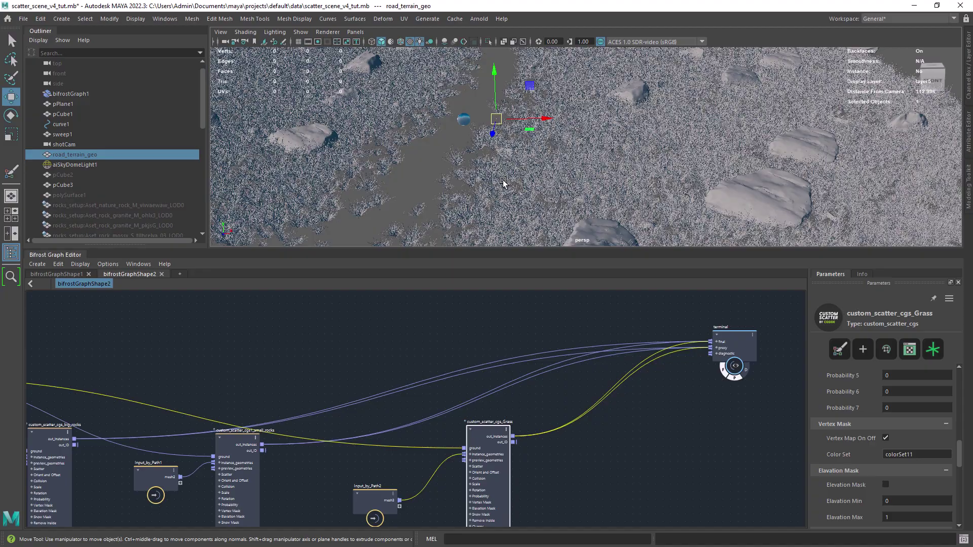
scroll(504, 183, "down", 5)
scroll(912, 456, "down", 5)
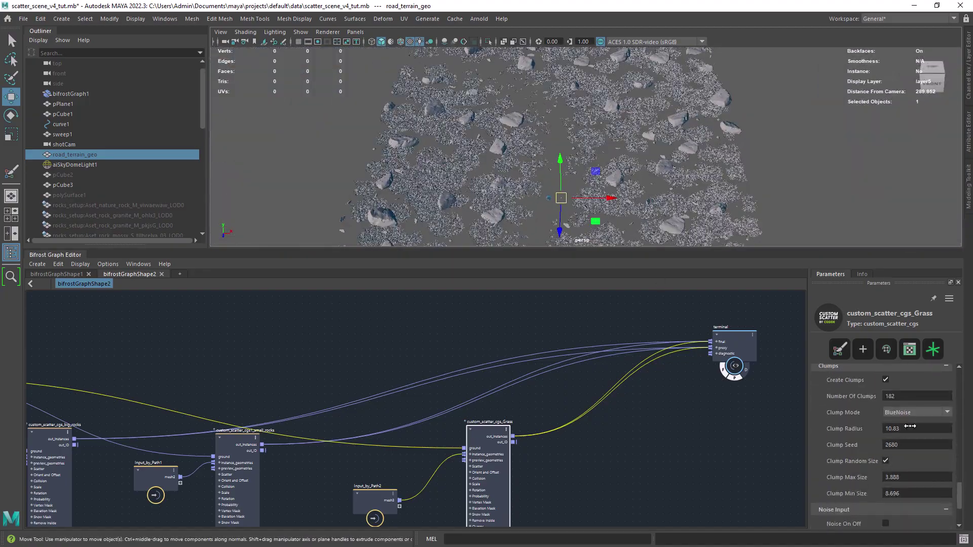
left_click(221, 32)
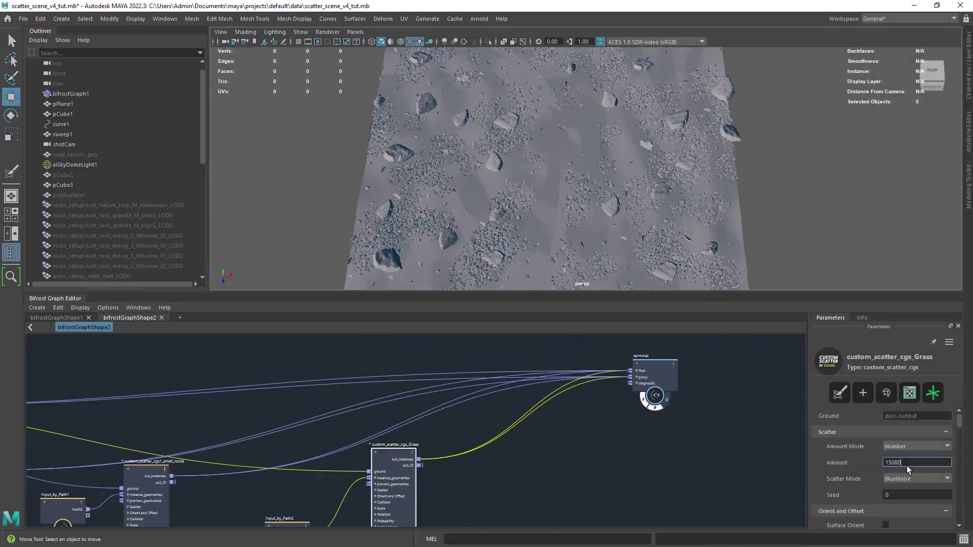
Add a cull_points node fed by the shrub scatter instances and wire its output onward
left_click_drag(542, 250, 598, 198, "alt")
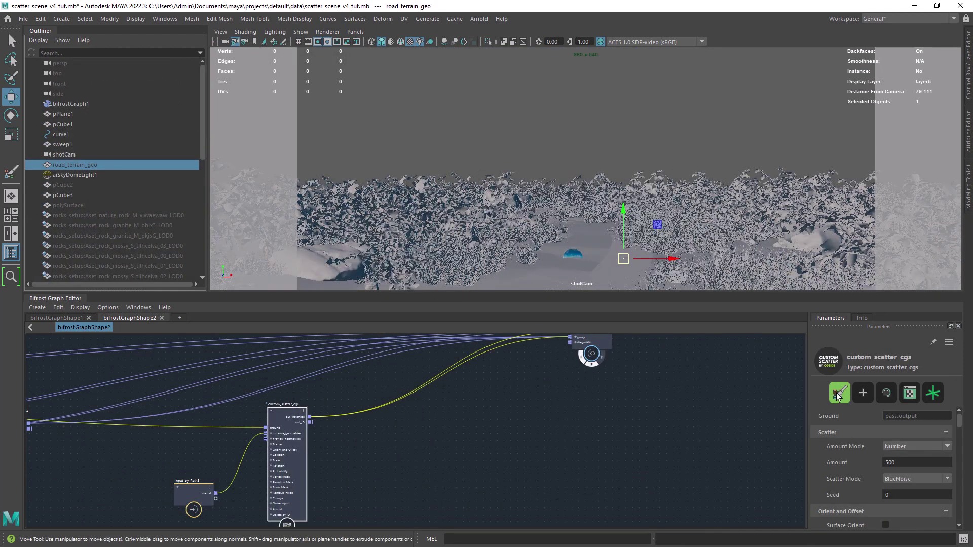
left_click_drag(959, 420, 959, 466)
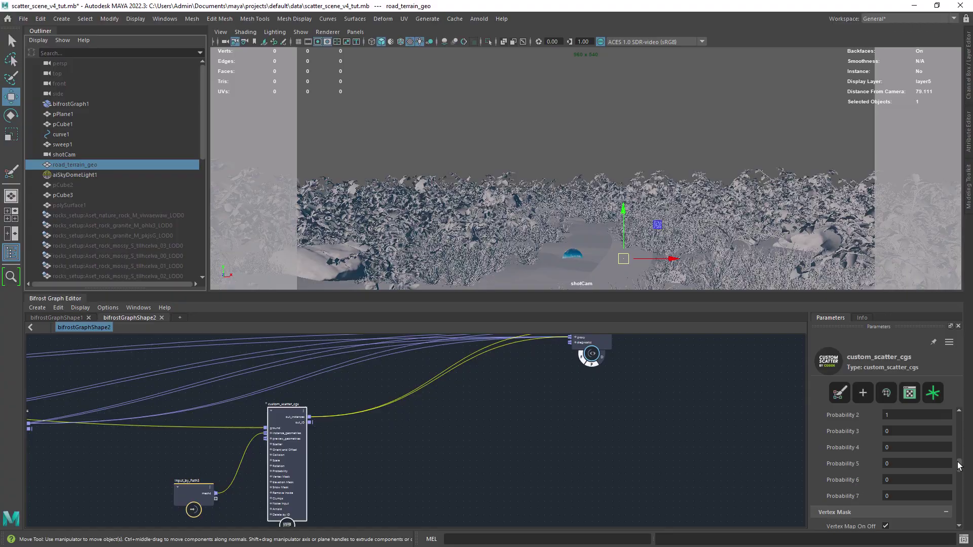
left_click_drag(959, 467, 961, 437)
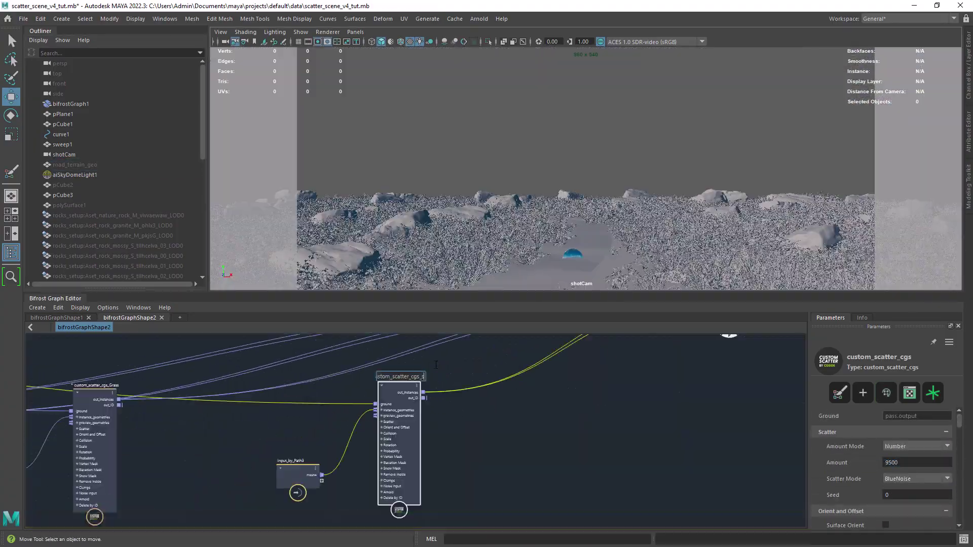
key("Tab")
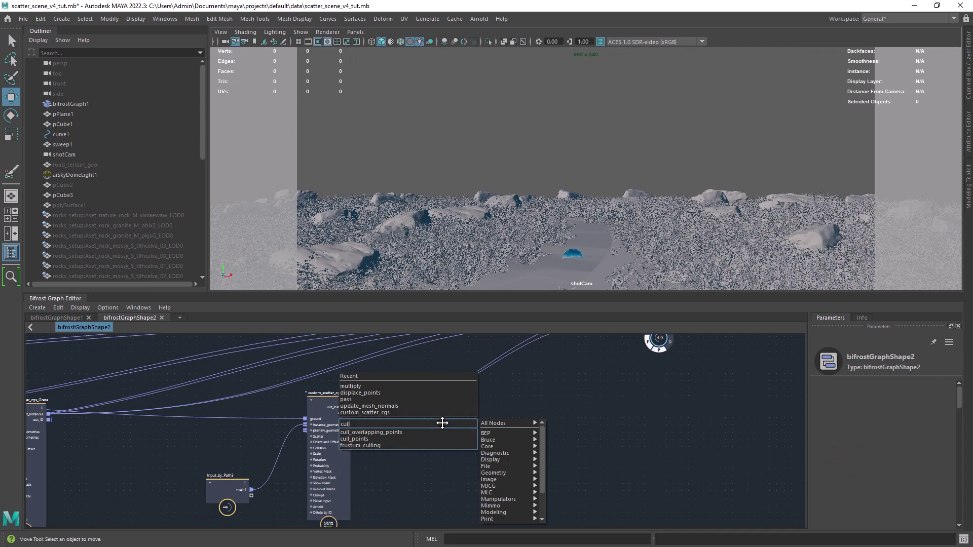
left_click(354, 439)
left_click_drag(350, 408, 425, 413)
scroll(487, 324, "up", 2)
left_click_drag(392, 501, 609, 349)
scroll(513, 382, "down", 2)
Add a second cull_points node fed by the custom_scatter_cgs_Grass output
key("Tab")
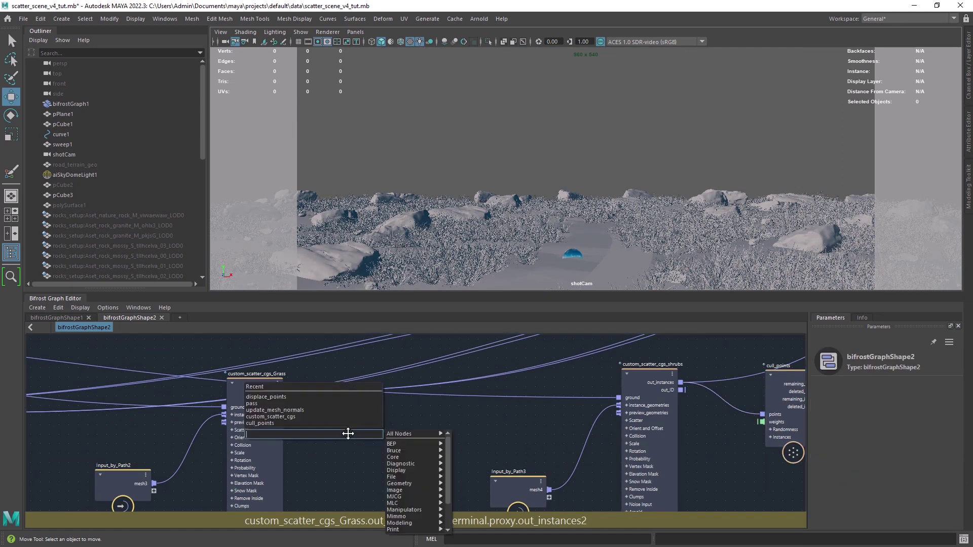
left_click(260, 423)
left_click(194, 414)
middle_click_drag(275, 374, 635, 296)
left_click(699, 355)
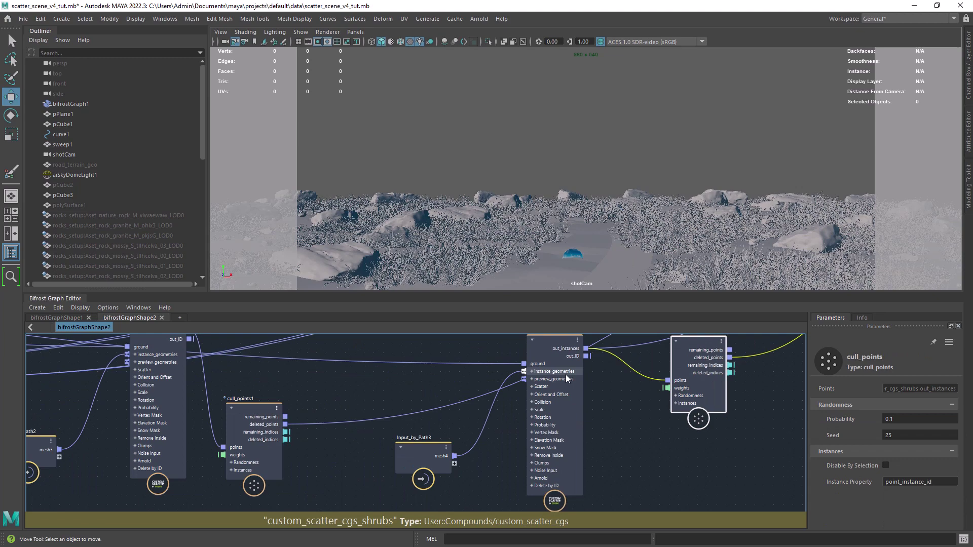
Set the tree scatter's scale range to 0.02–0.038, pick the ground mesh and edit the seed
key("a")
key("q")
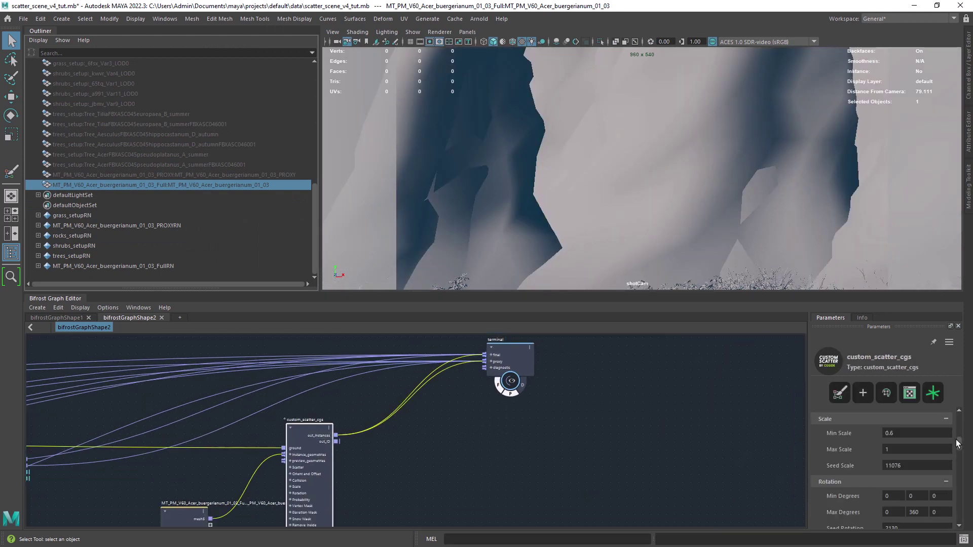
scroll(910, 446, "down", 5)
left_click(909, 439)
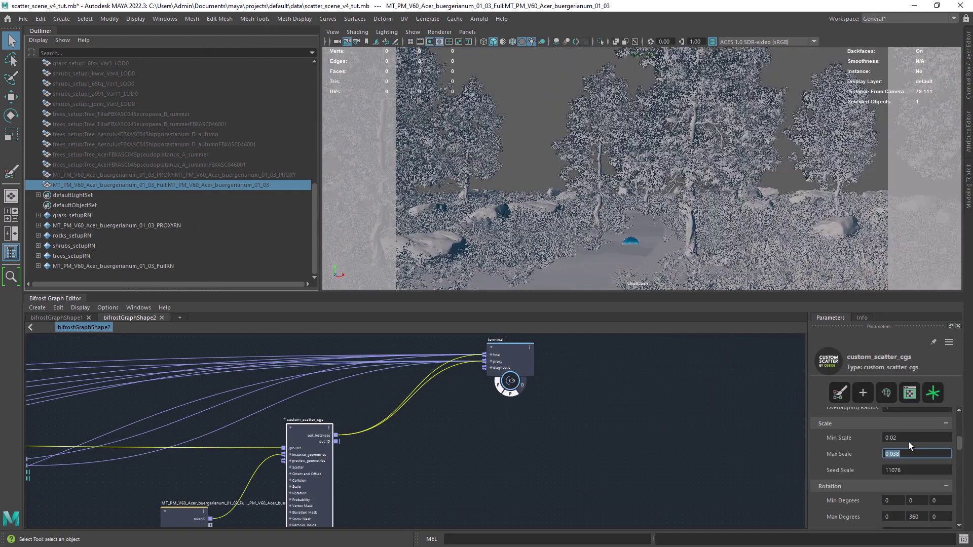
left_click(887, 393)
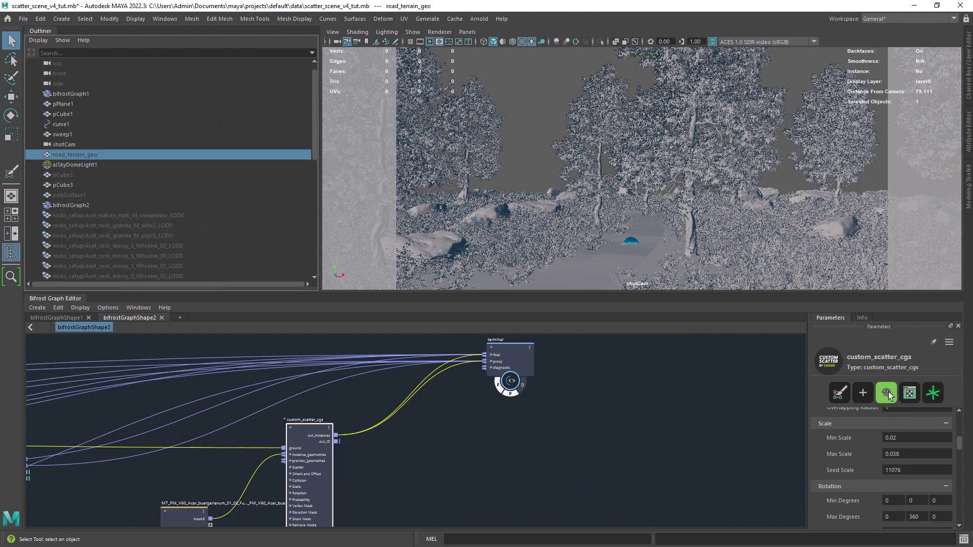
scroll(892, 456, "up", 10)
double_click(911, 495)
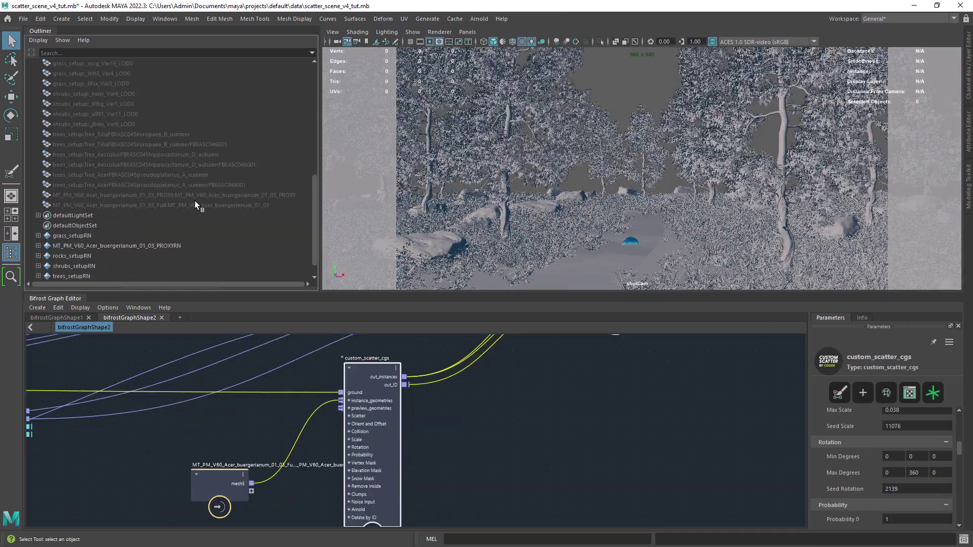
Bring the PROXY tree mesh into the graph as preview geometry
left_click(195, 197)
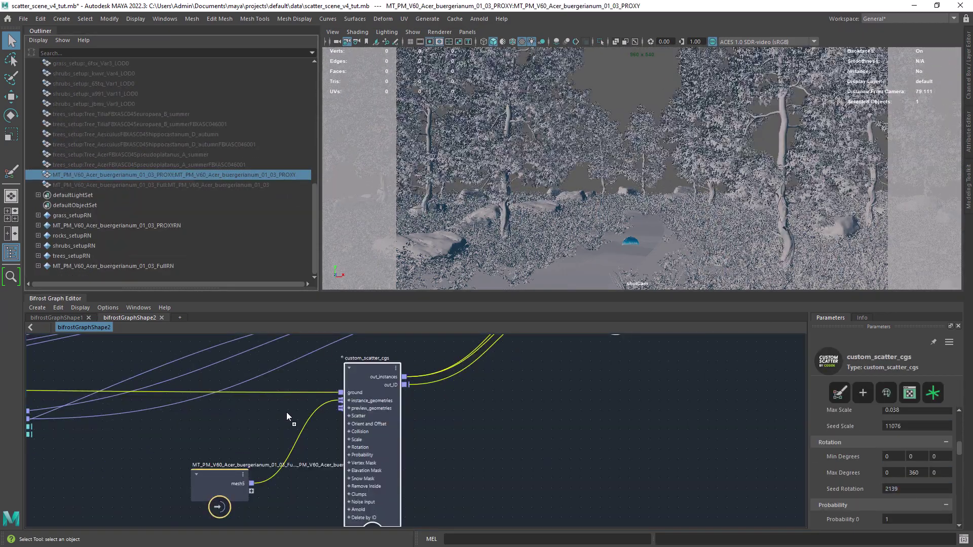
left_click_drag(287, 416, 341, 408)
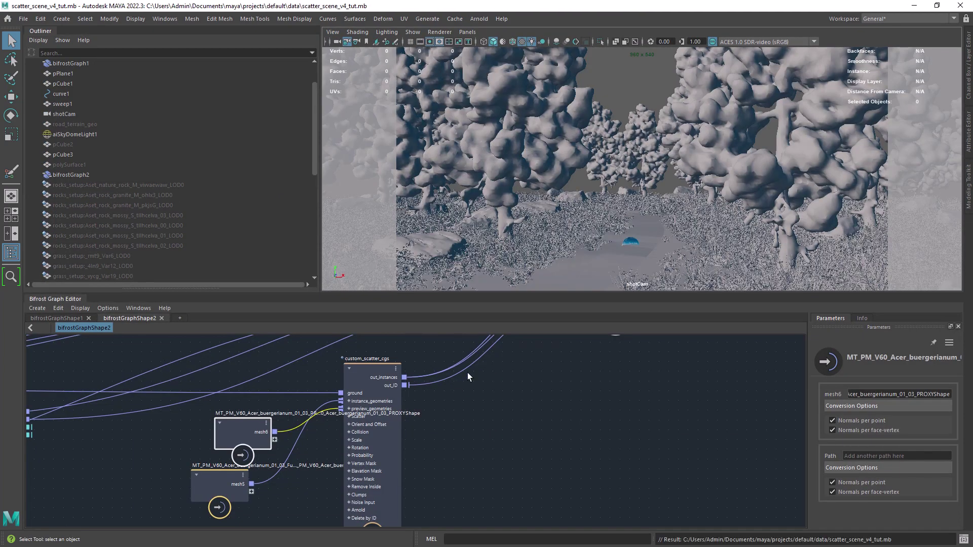
scroll(468, 377, "down", 2)
left_click(510, 327)
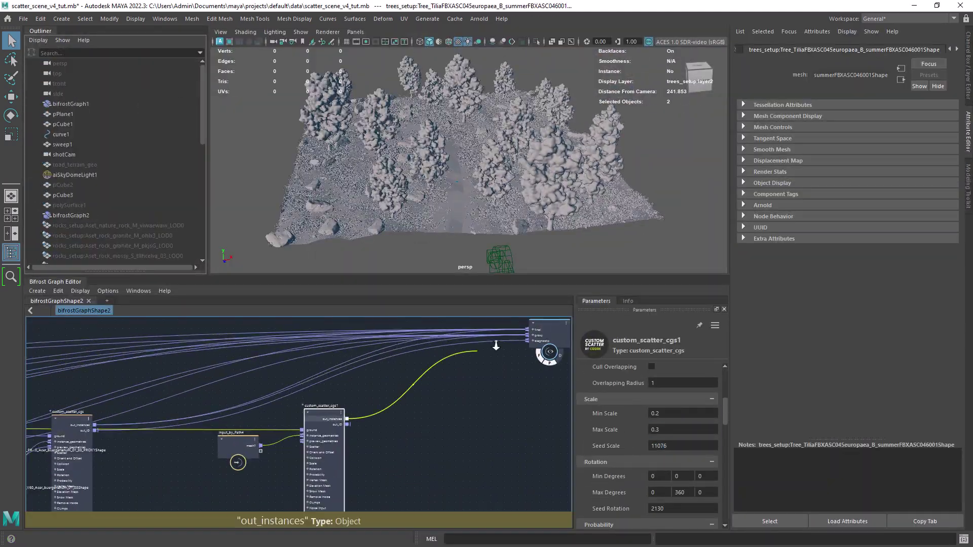
Add a merge_geometry node beside custom_scatter_cgs1
left_click_drag(456, 167, 548, 213, "alt")
left_click_drag(324, 446, 386, 426)
left_click(305, 451)
key("Tab")
type("merg")
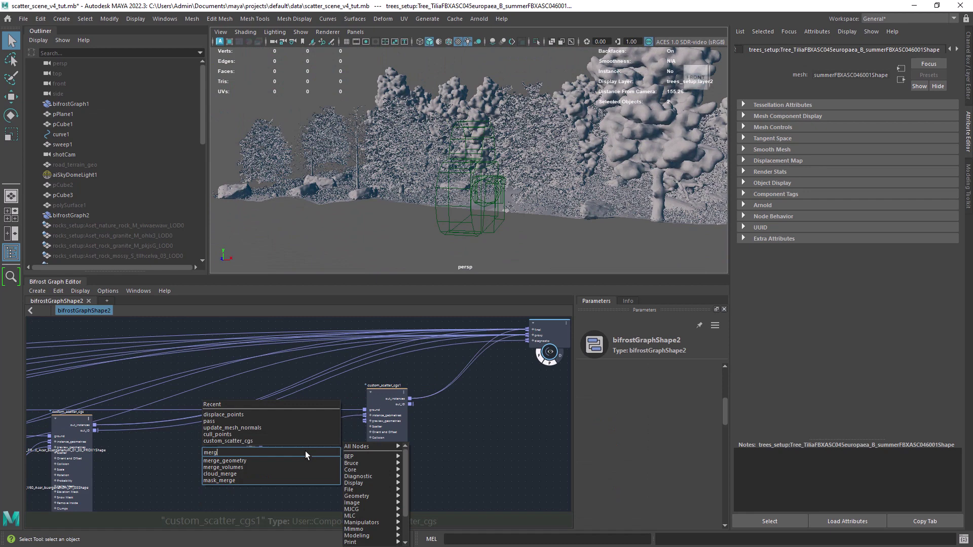
key("Down")
key("Return")
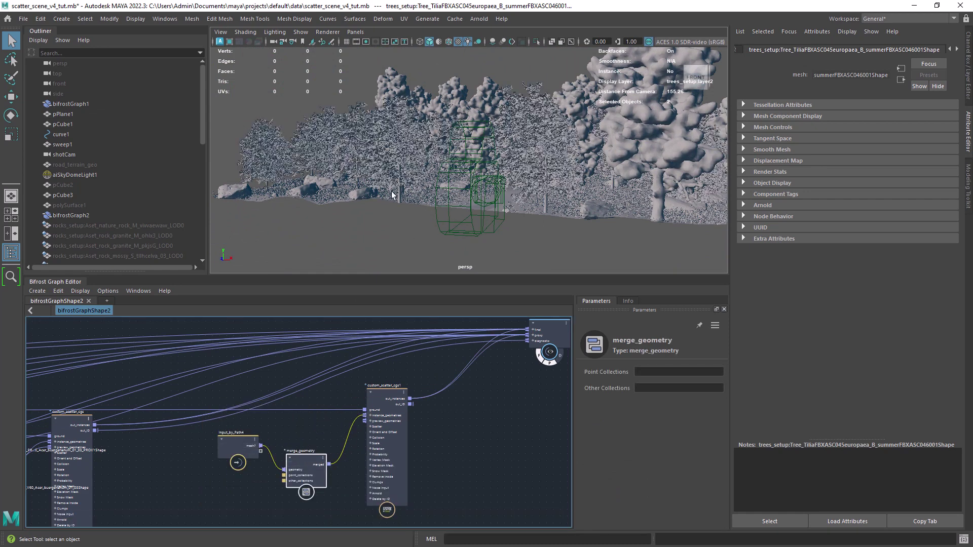
Position custom_scatter_cgs1 and edit its seed value
left_click_drag(386, 390, 392, 382)
left_click(652, 376)
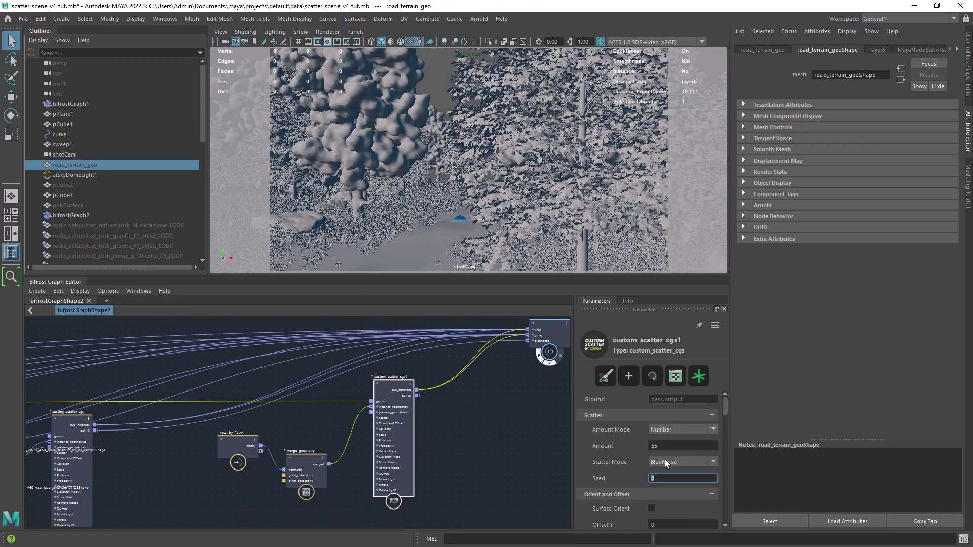
left_click(667, 477)
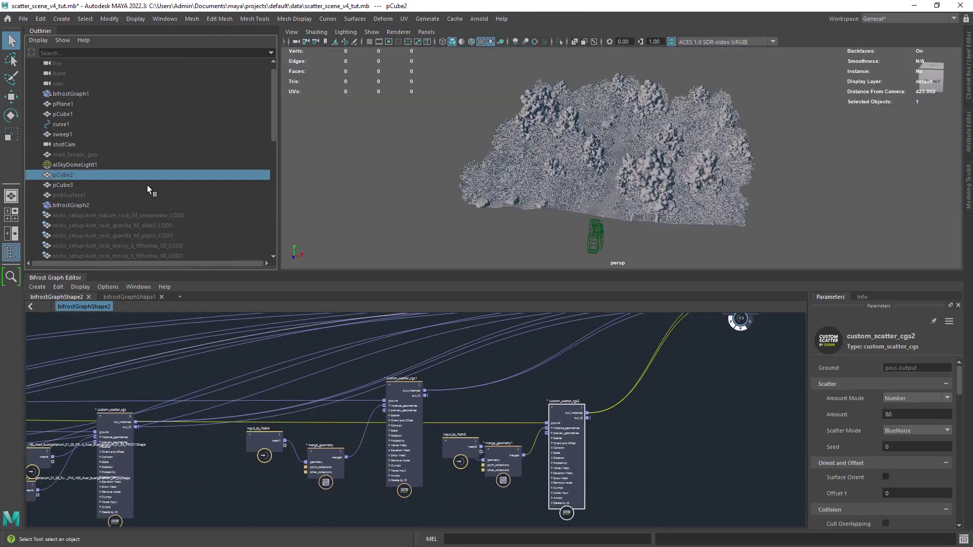
Hide the cubes, connect pCube3 to Remove_geo, and start the shotCam Arnold render
key("f")
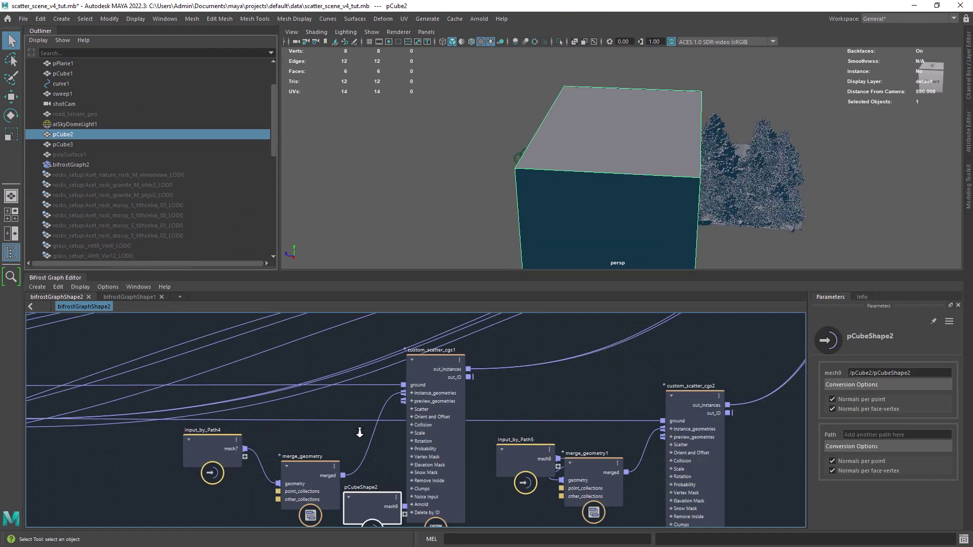
key("ctrl+h")
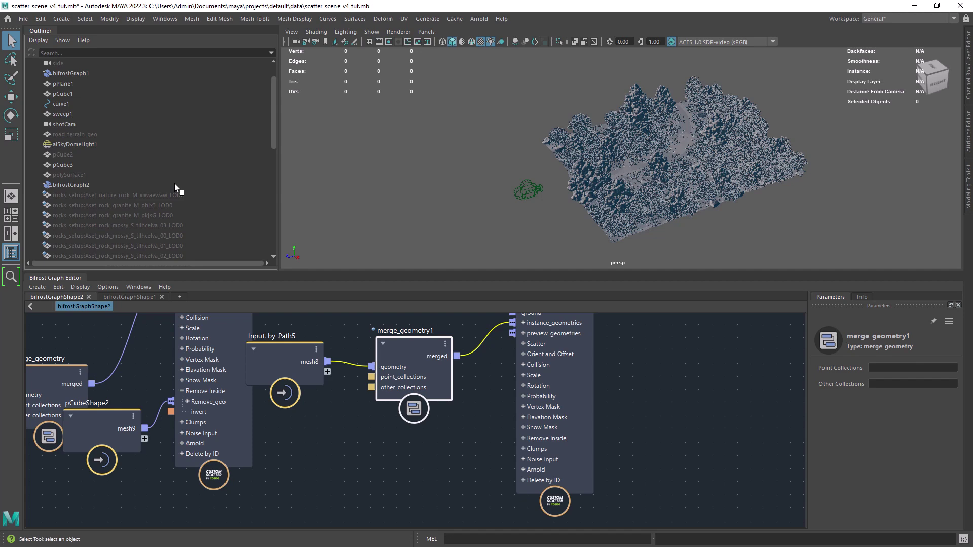
left_click(968, 66)
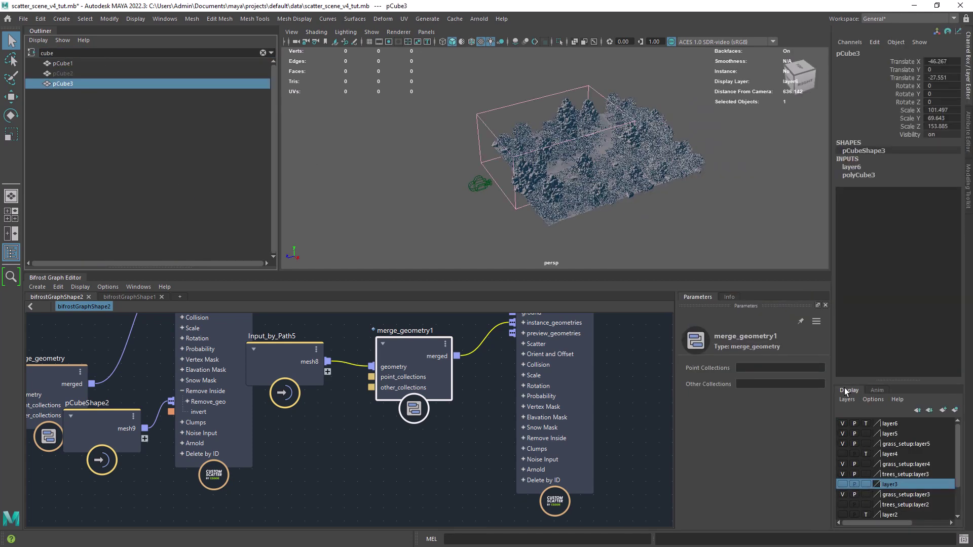
left_click_drag(385, 444, 386, 445)
left_click_drag(438, 472, 502, 455)
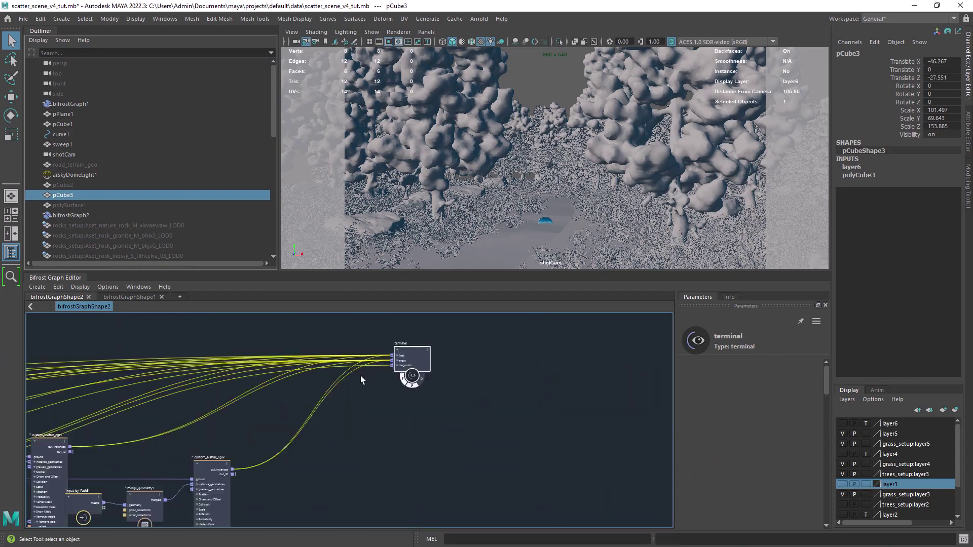
left_click(467, 51)
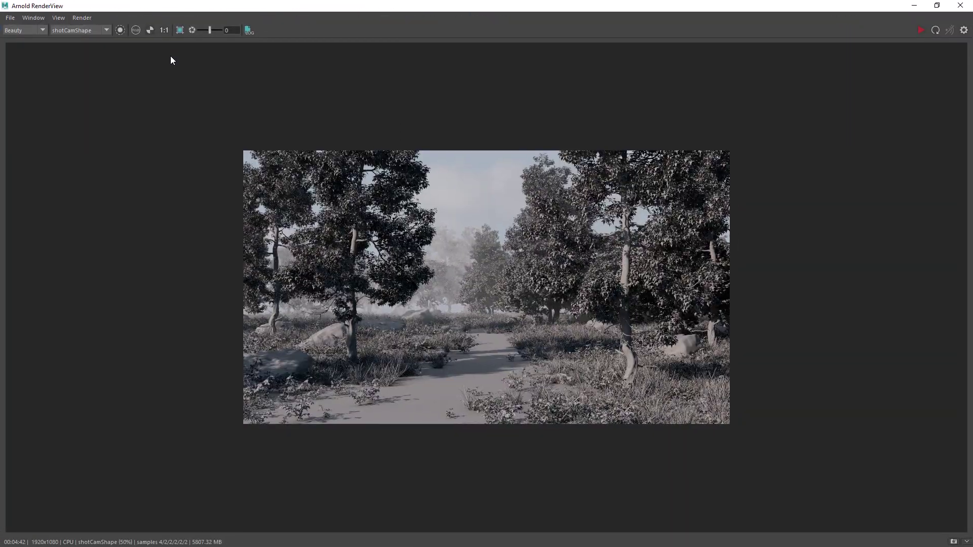
Display the finished 1920x1080 Arnold render at full size
left_click(163, 30)
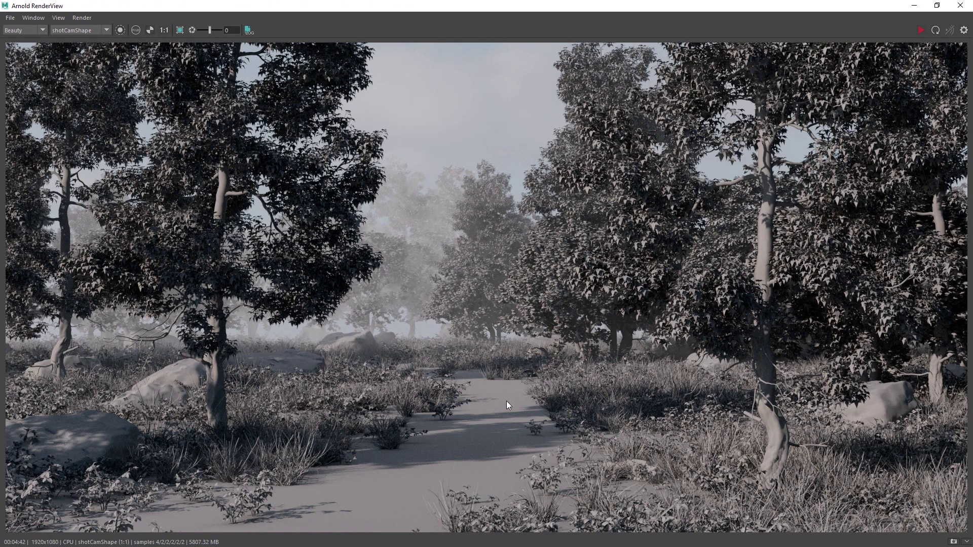